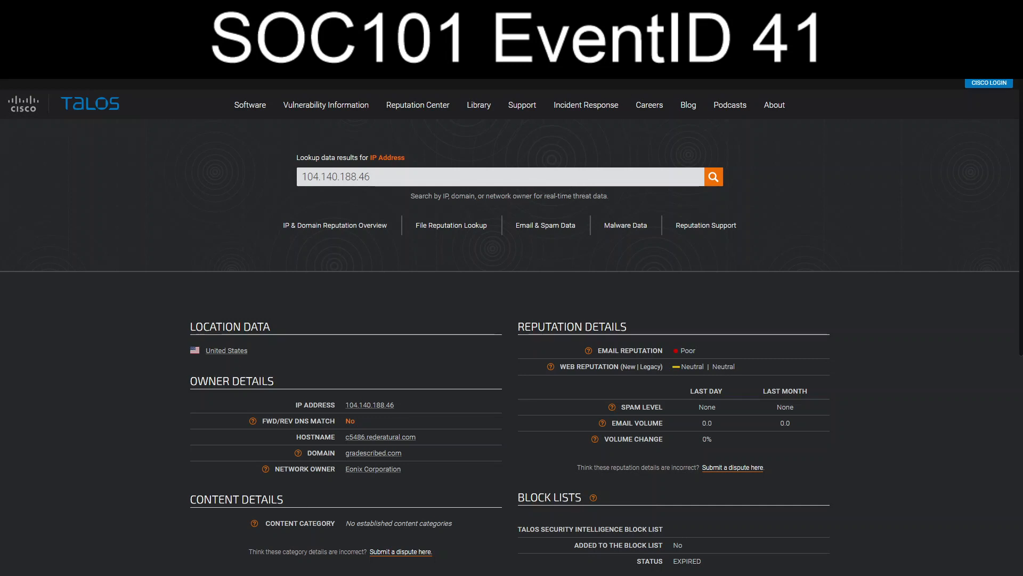
Step: Review the Talos reputation of 104.140.188.46 and cashbank.com, and read the domain's WHOIS record
scroll(511, 326, down, 1)
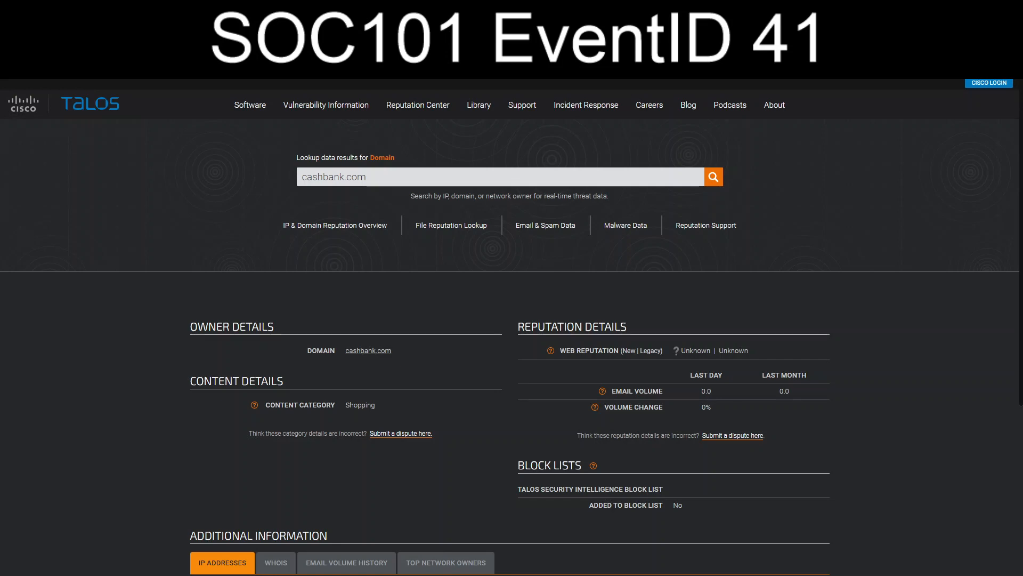
scroll(512, 326, down, 5)
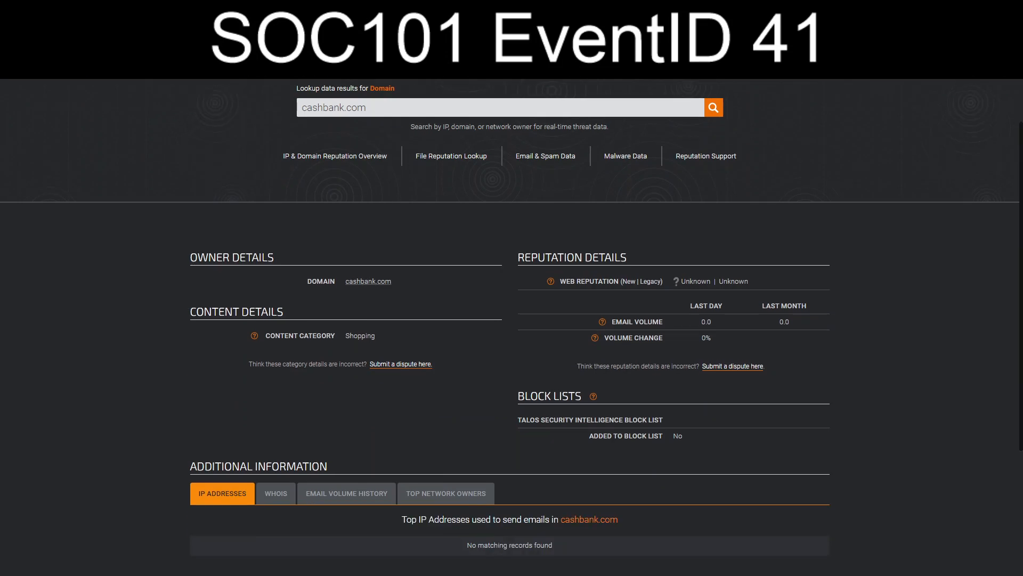
click(276, 304)
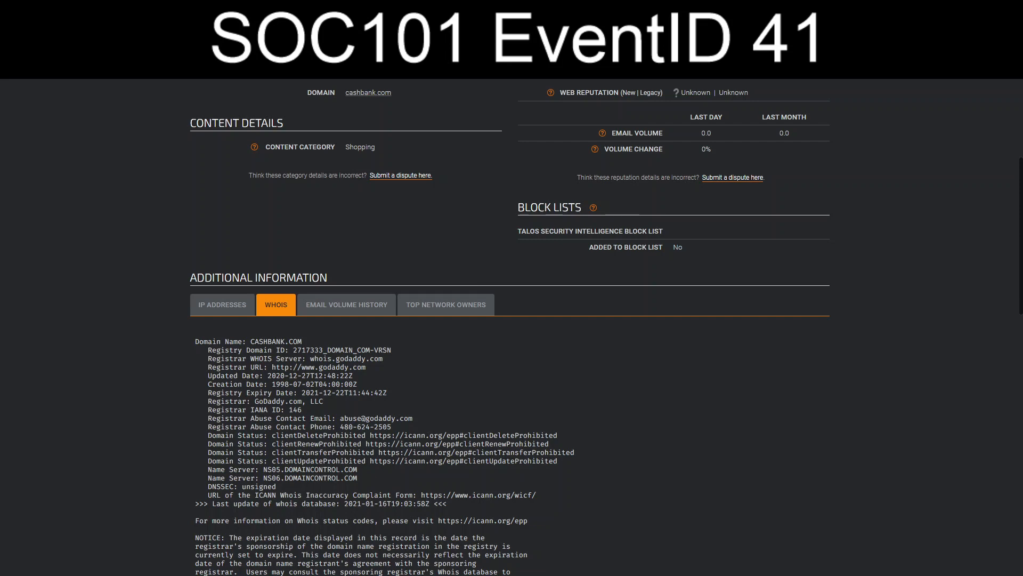
scroll(512, 326, down, 9)
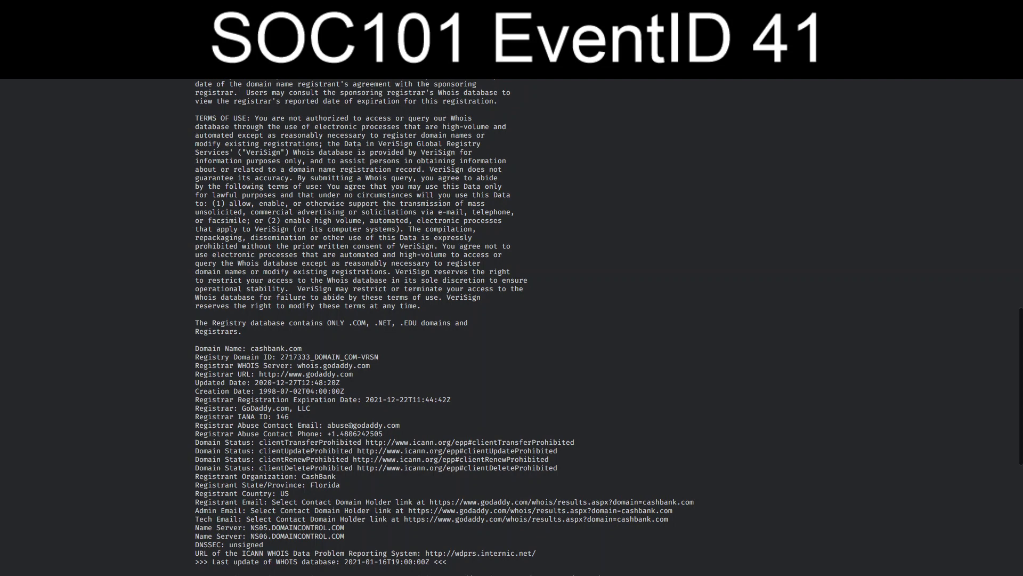
scroll(512, 325, down, 5)
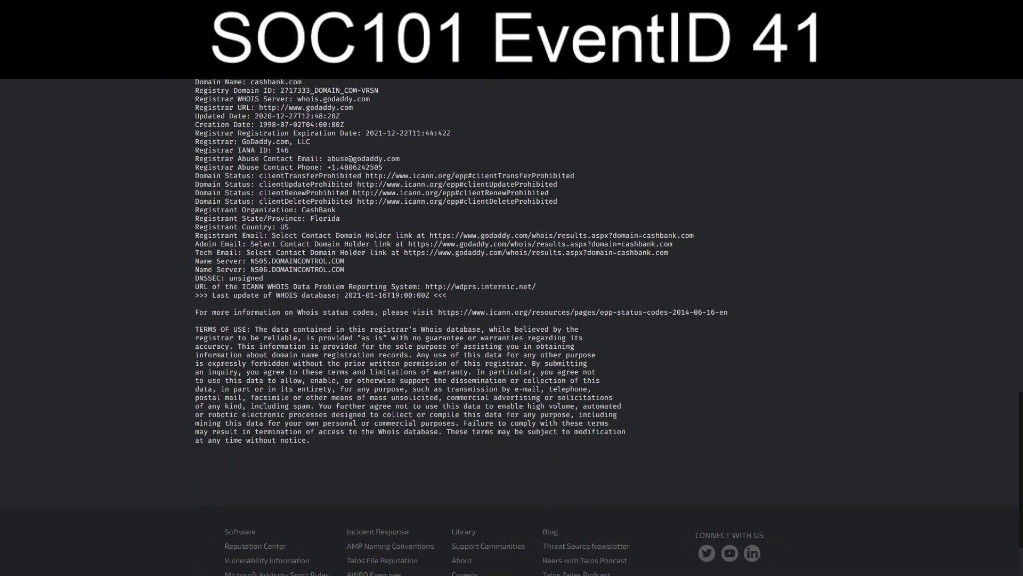
scroll(512, 325, up, 15)
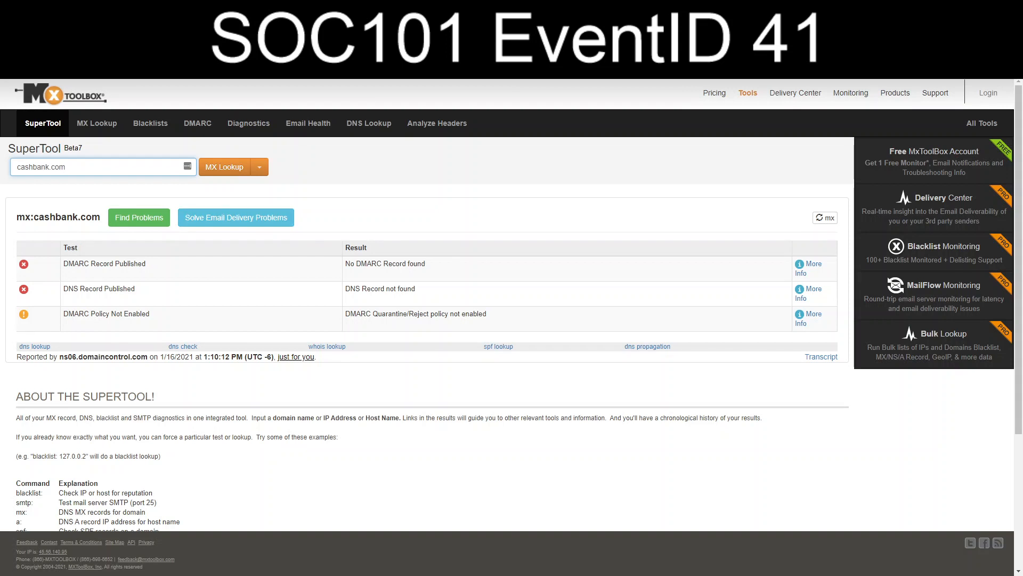
Step: Run an SPF Record Lookup for cashbank.com in MxToolbox
click(259, 167)
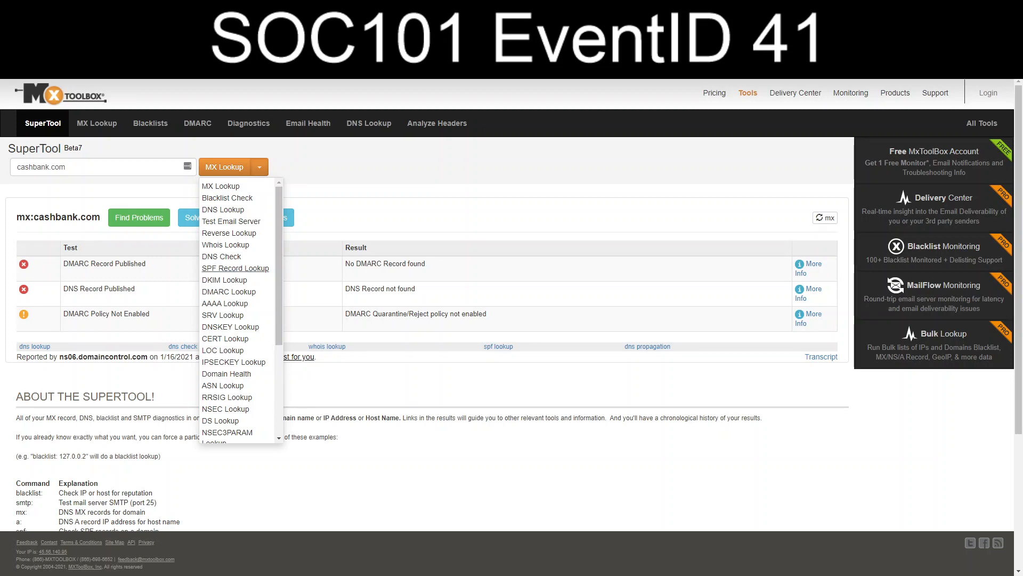
click(235, 268)
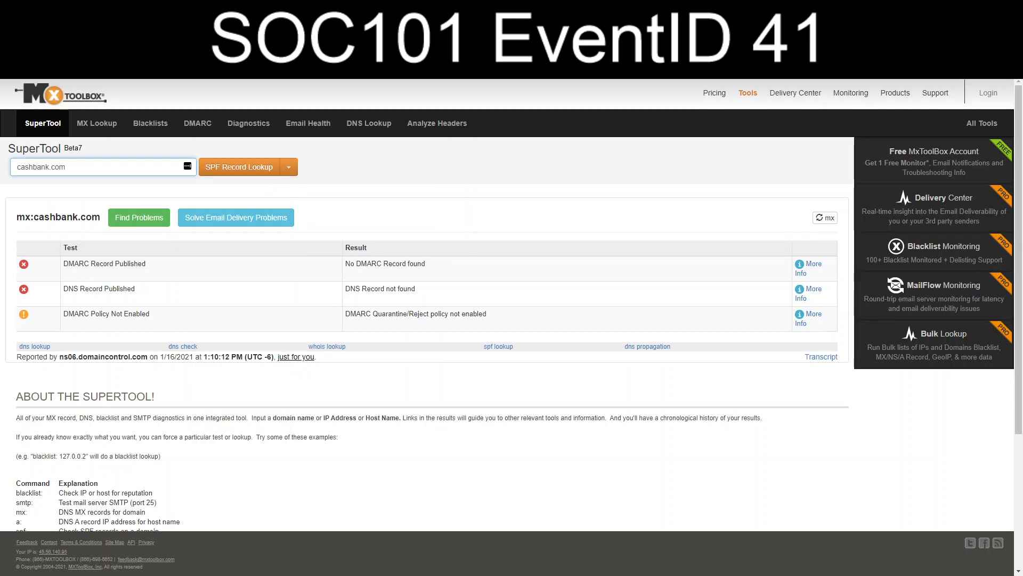
key(Return)
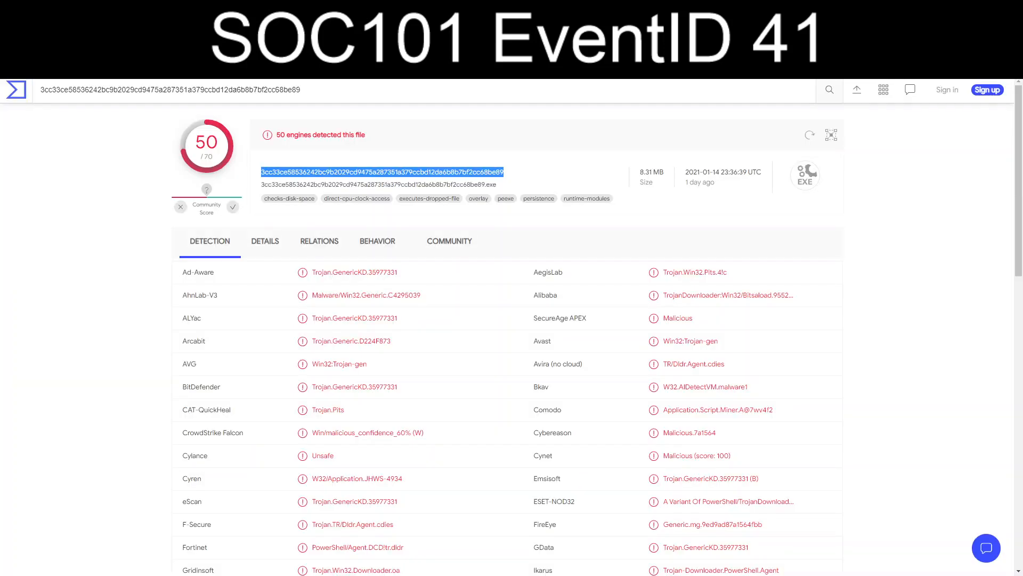
Step: Review the sample's hash, executable file name and engine detections in VirusTotal
click(383, 172)
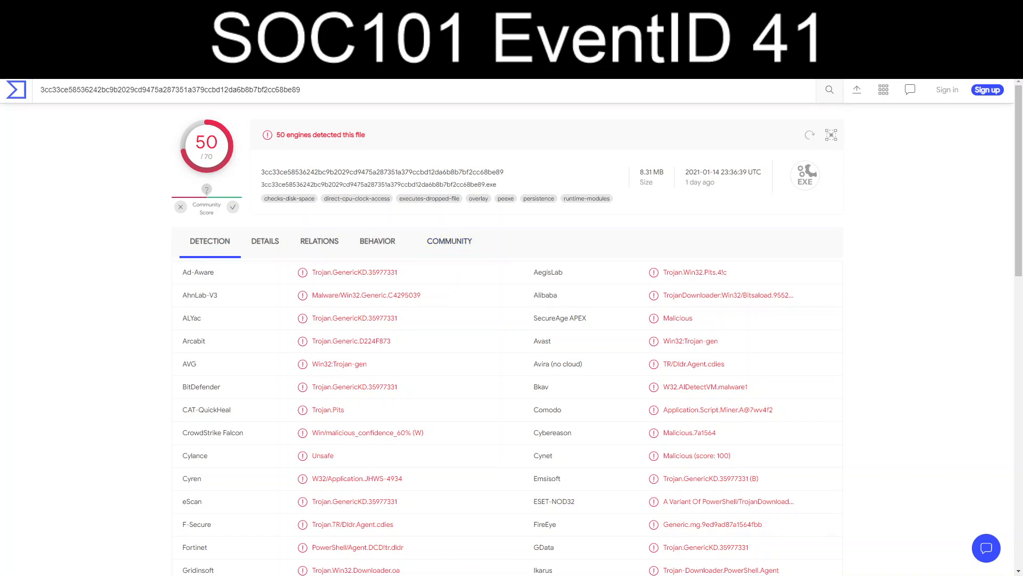
drag(497, 185, 260, 184)
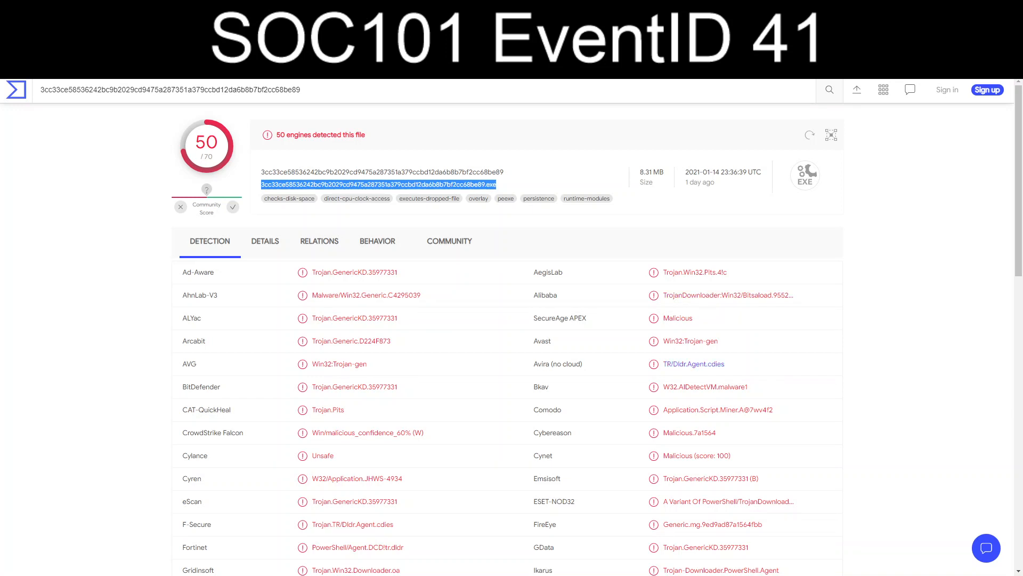
scroll(693, 449, down, 1)
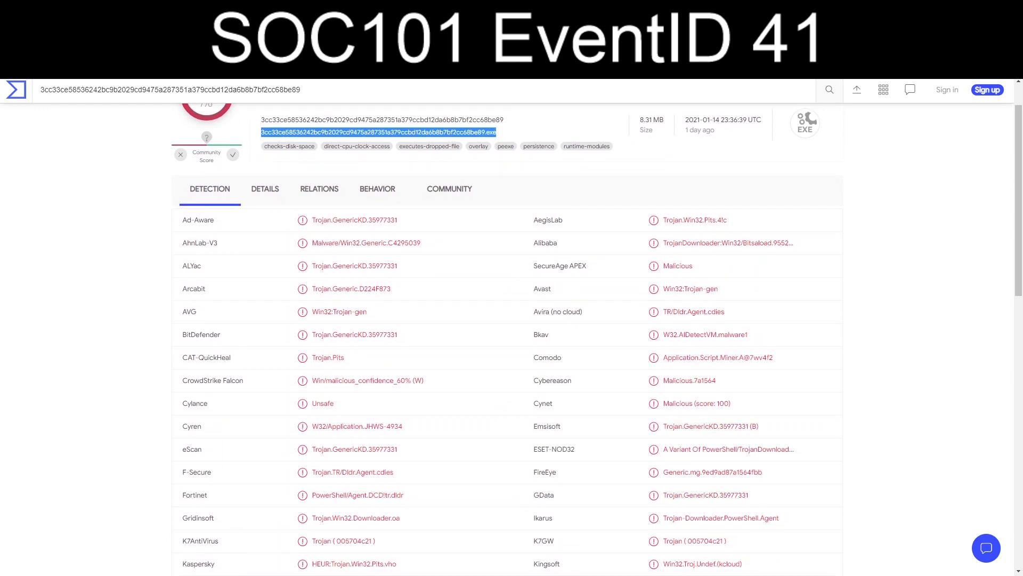
scroll(218, 490, up, 1)
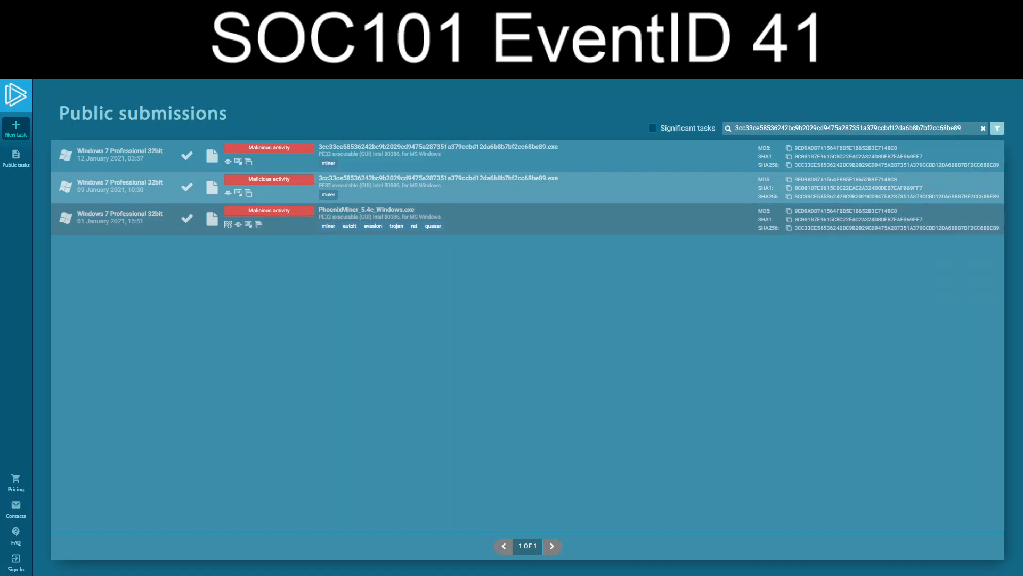
Step: Open the PhoenixMiner_5.4c_Windows.exe public submission and the January 2nd 2021 Windows 7 32 bit report in Hybrid Analysis
click(366, 214)
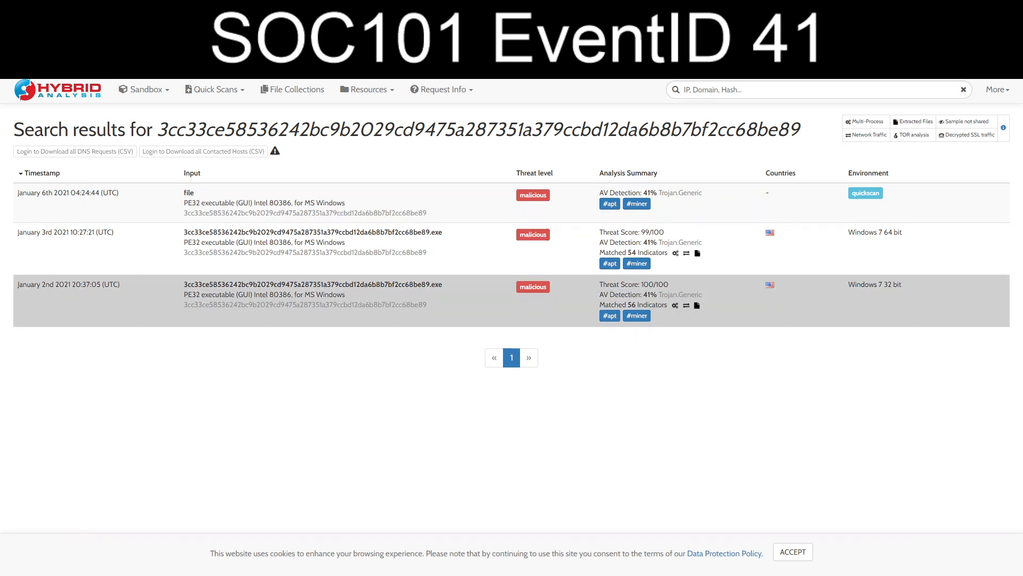
click(313, 284)
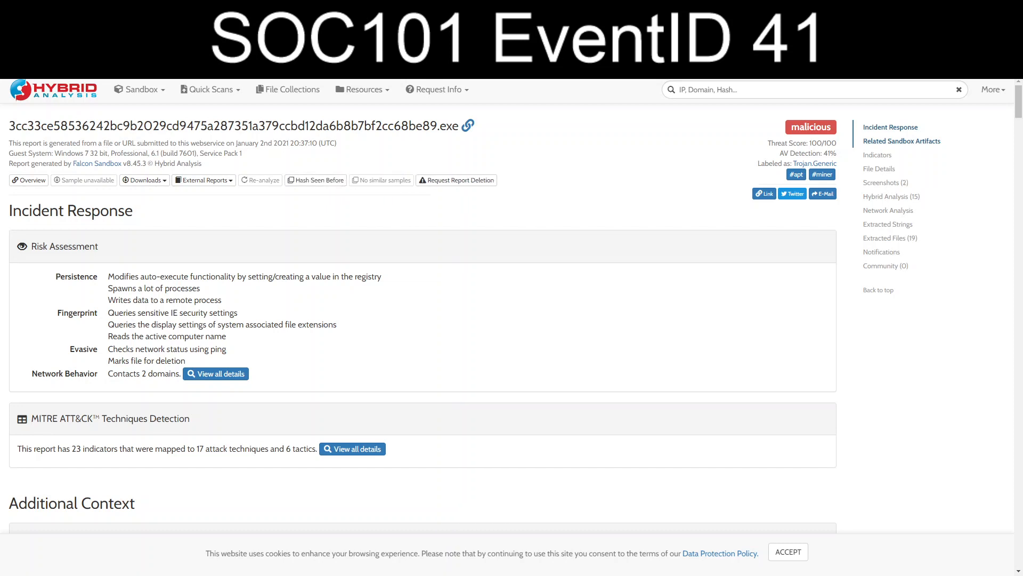
Step: Expand the malicious indicator about certutil decoding a file and examine the report's remaining indicators and file details
scroll(421, 319, down, 10)
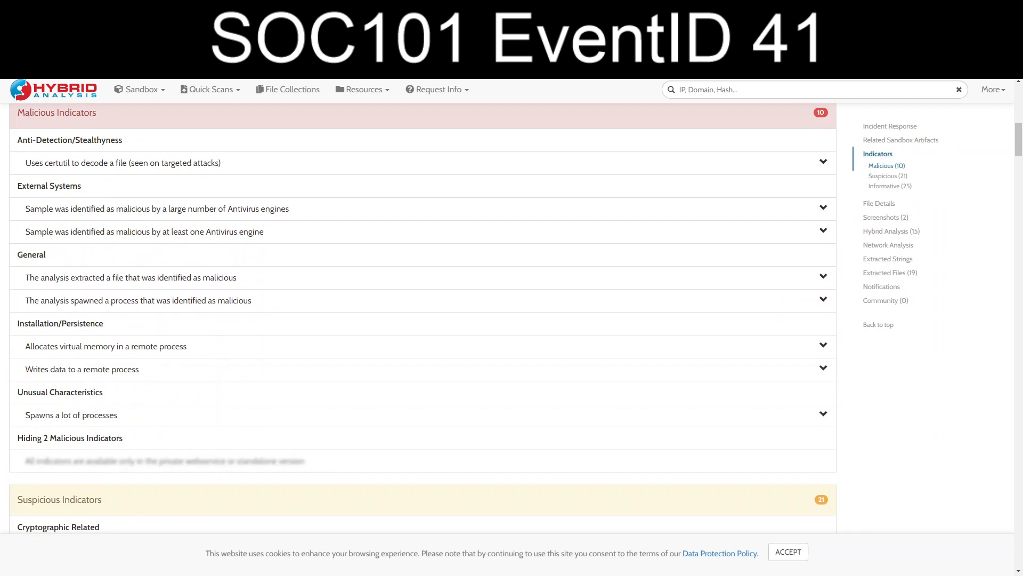
click(151, 163)
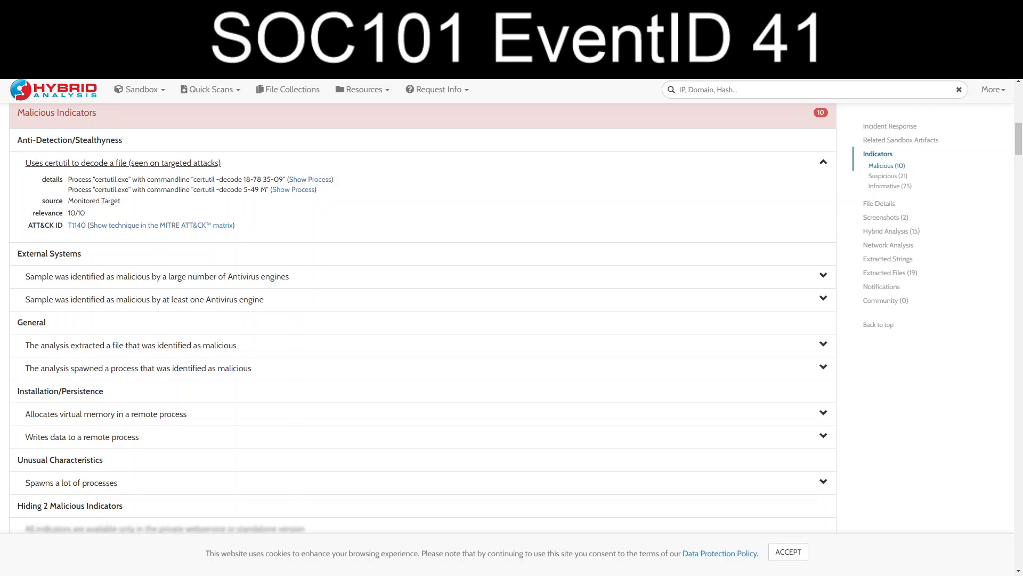
scroll(421, 320, down, 15)
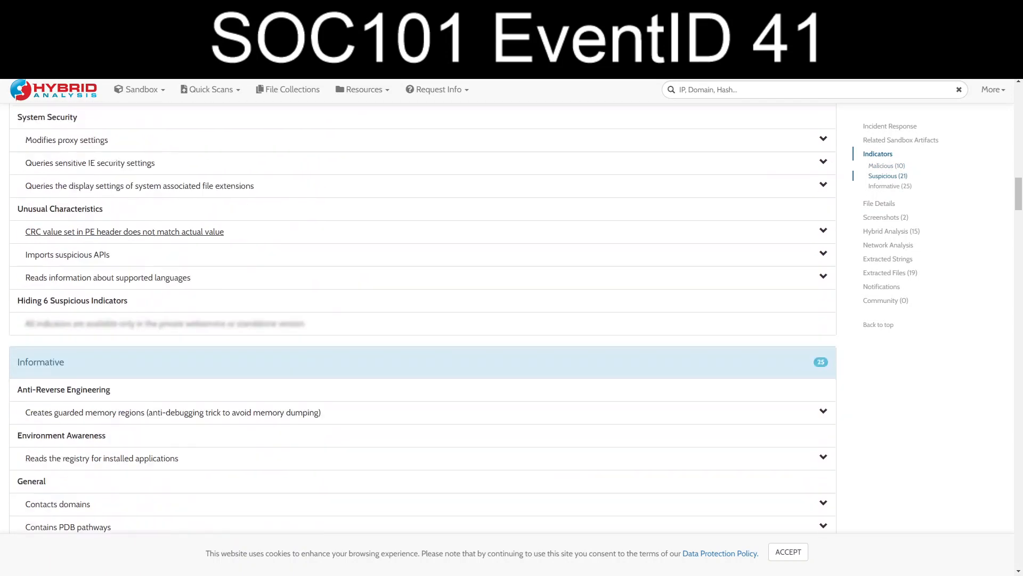
scroll(421, 320, down, 15)
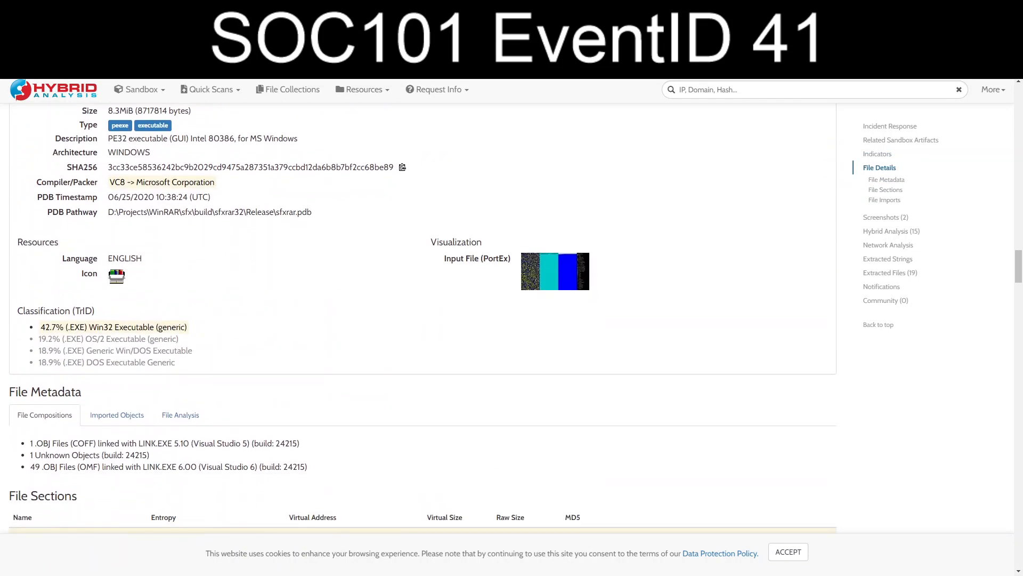
scroll(421, 320, down, 7)
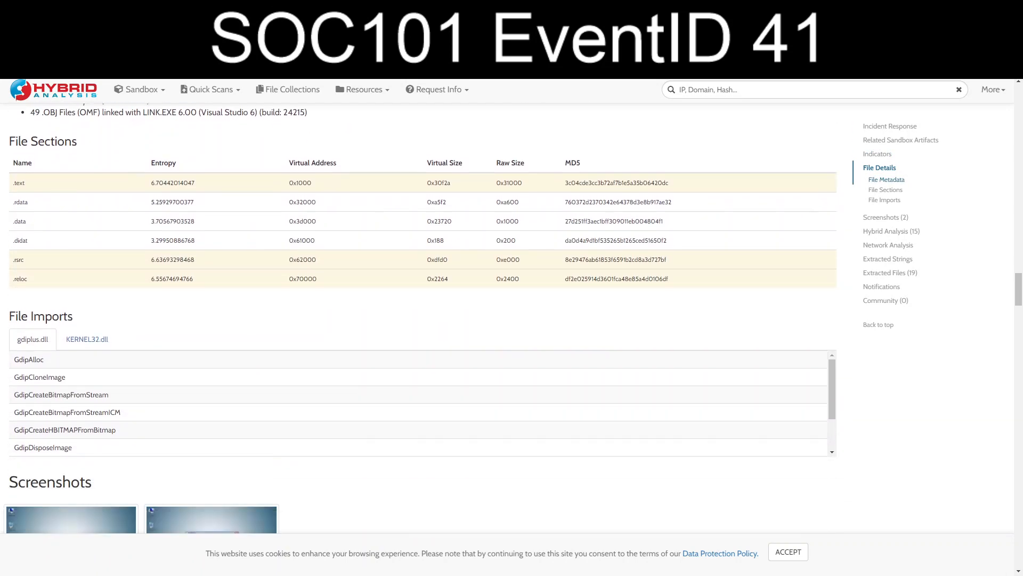
Step: View the second sandbox screenshot in the report at full size and close it
scroll(421, 320, down, 5)
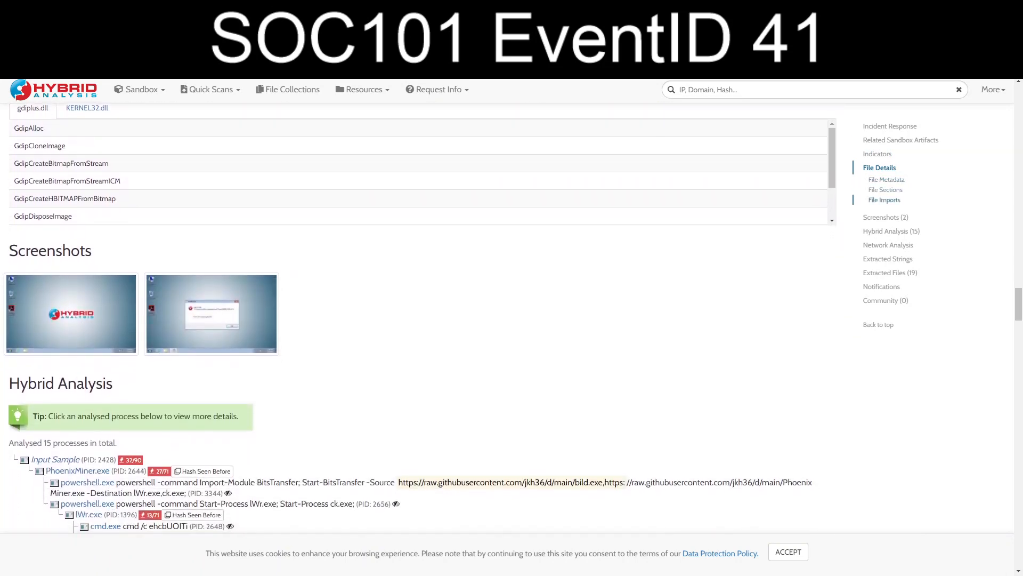
click(268, 326)
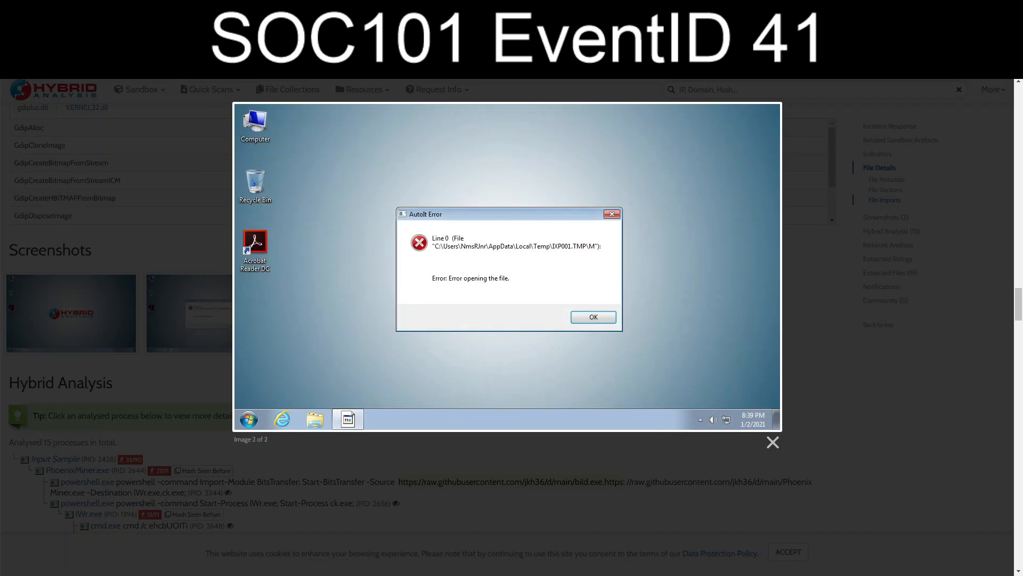
click(773, 442)
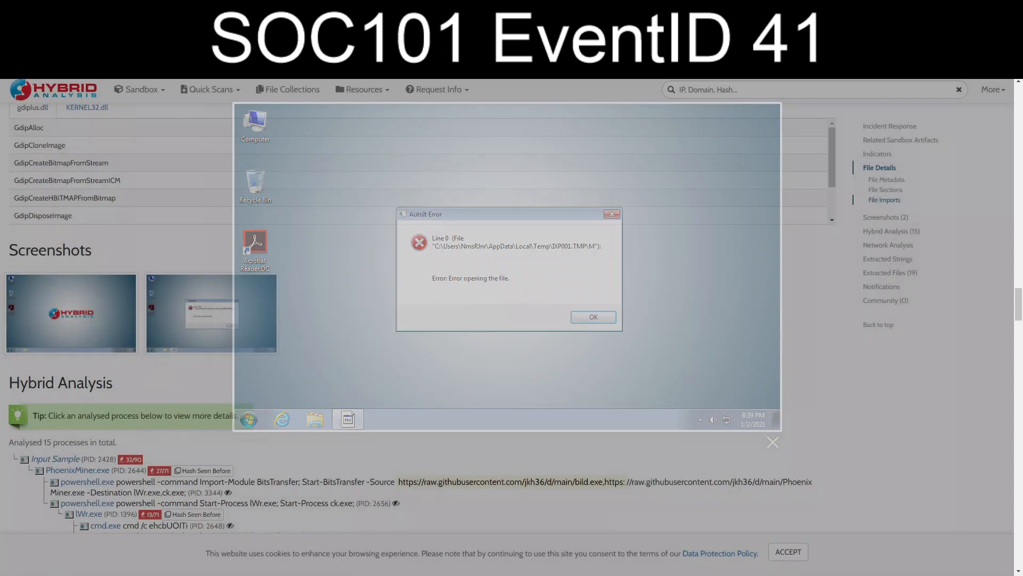
Step: Examine the analysed process tree and the Network Analysis section with its DNS requests
scroll(773, 442, down, 2)
scroll(56, 299, down, 1)
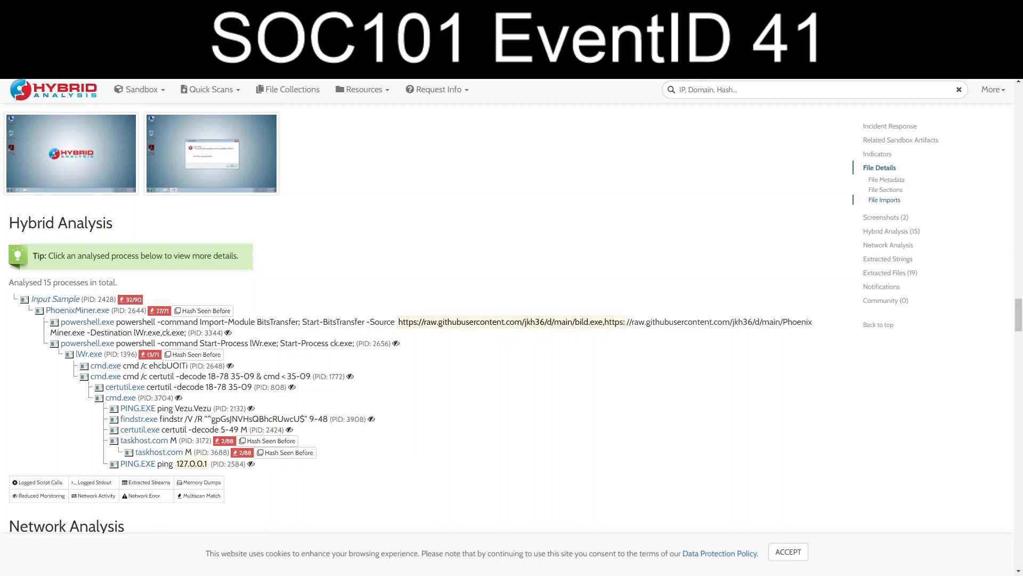
scroll(405, 320, down, 4)
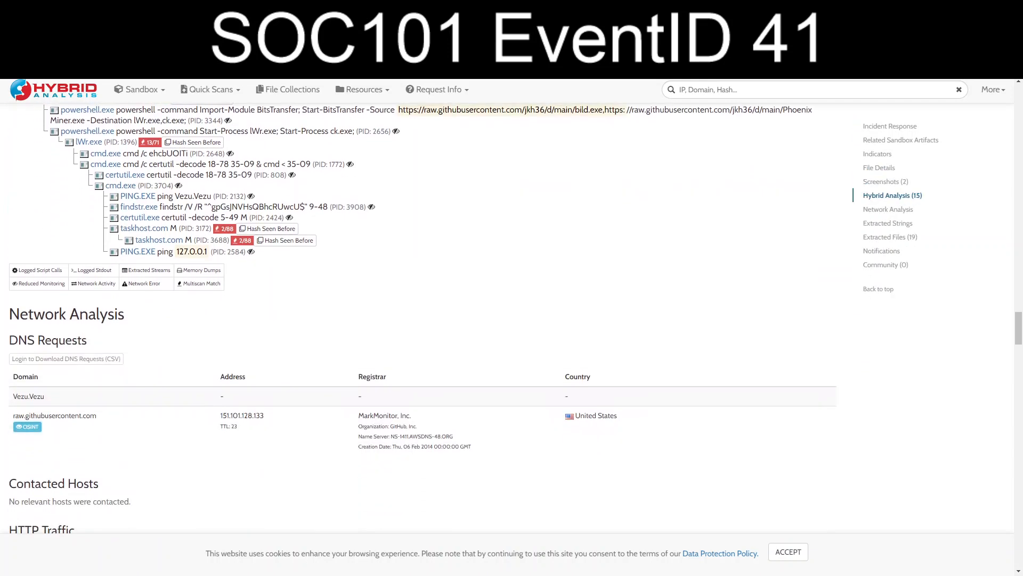
scroll(421, 320, down, 3)
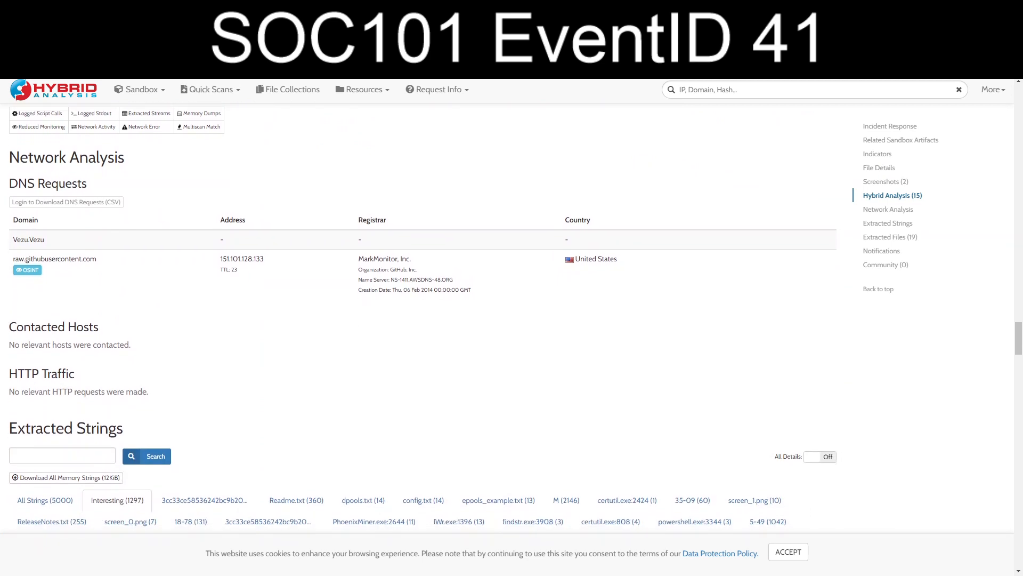
scroll(421, 320, up, 7)
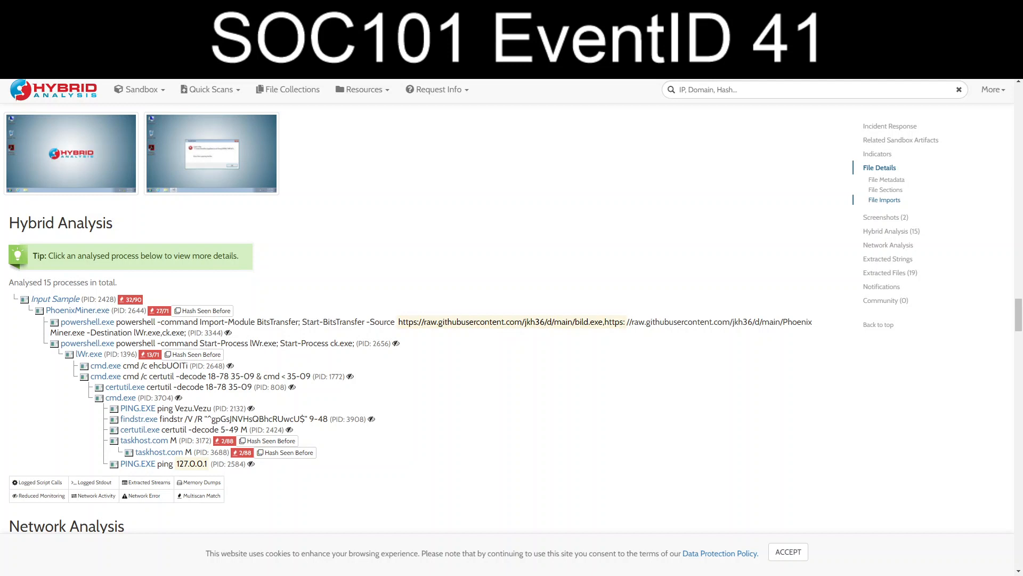
drag(545, 321, 398, 322)
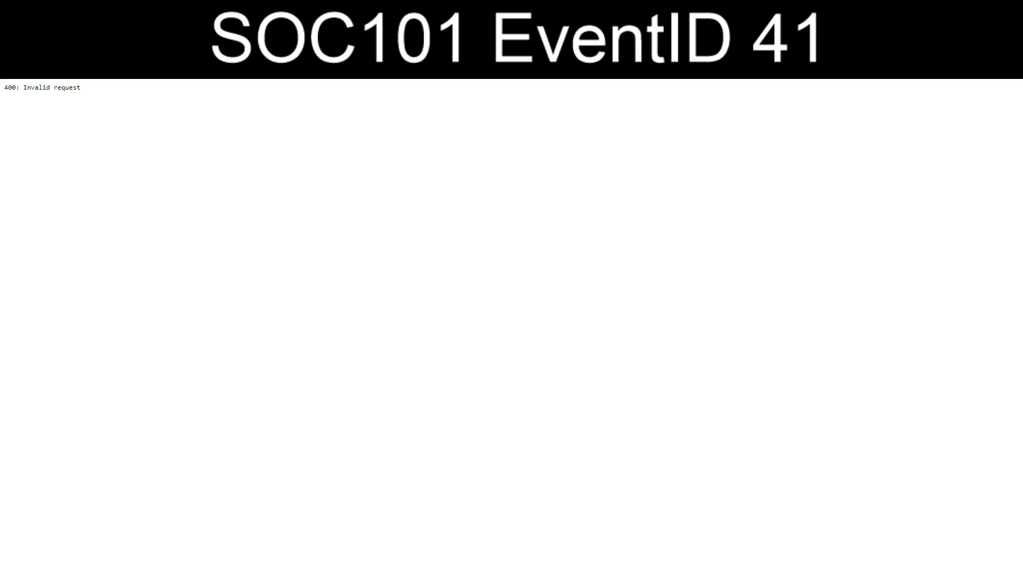
key(ctrl+w)
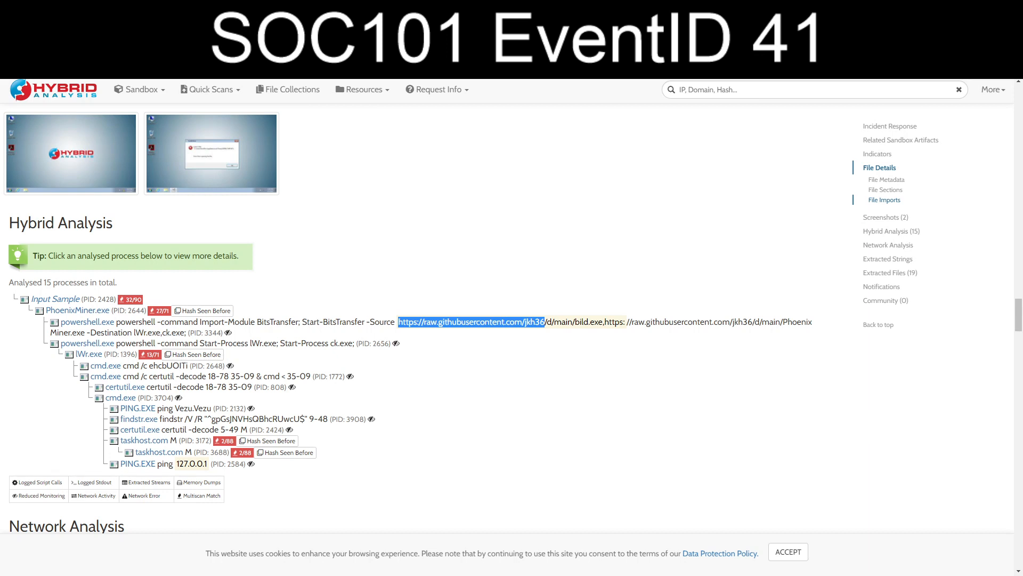
drag(603, 322, 398, 322)
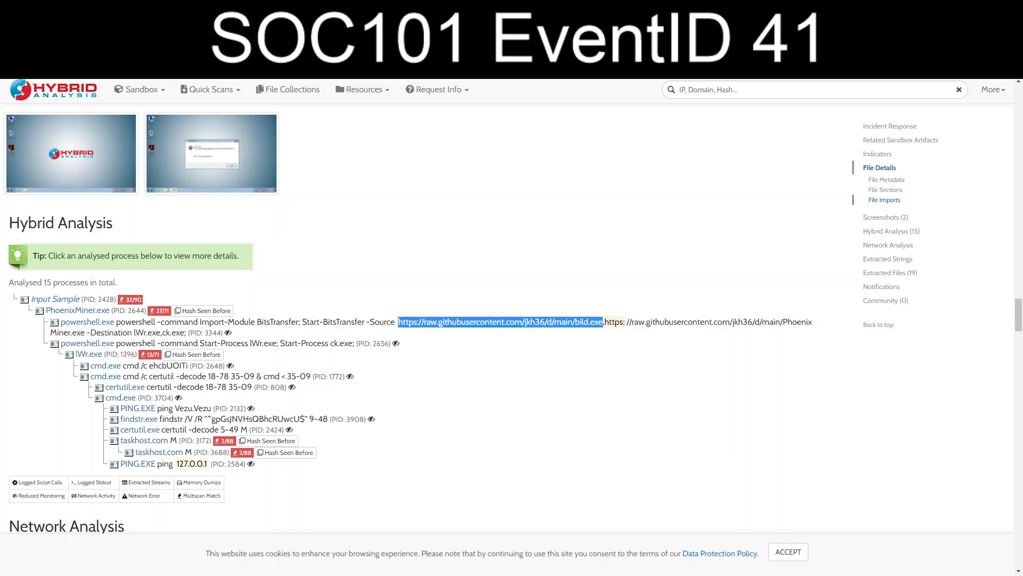
key(ctrl+Tab)
Step: Return to LetsDefend, close the email details, and take ownership of the phishing alert with EventID 41
scroll(416, 320, up, 15)
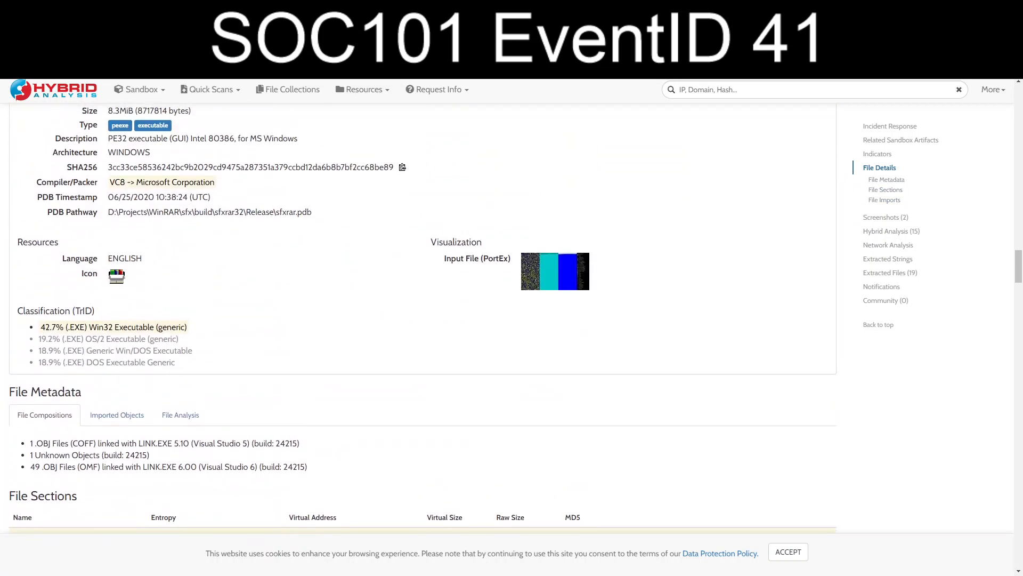
scroll(416, 319, up, 12)
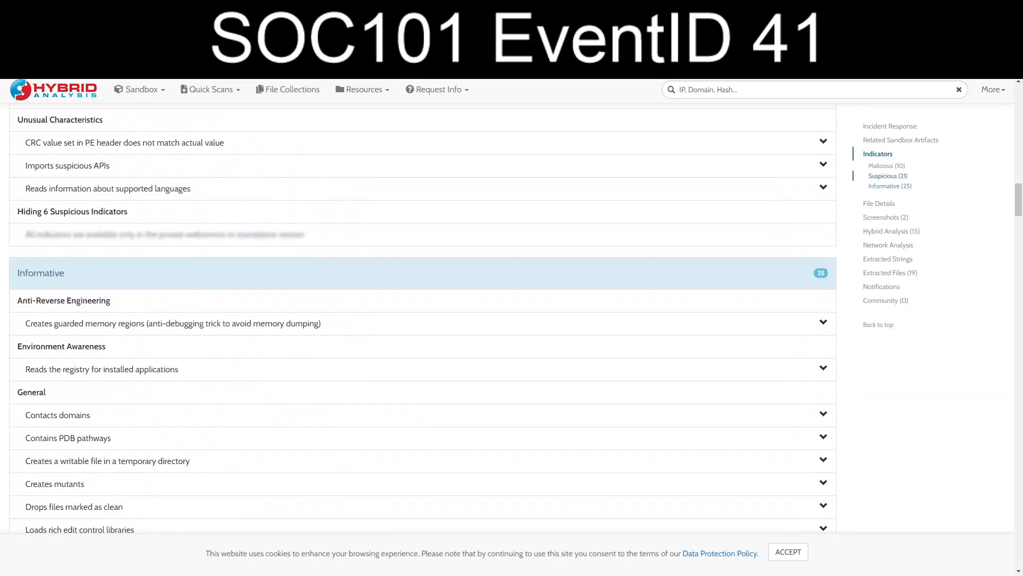
scroll(416, 320, up, 6)
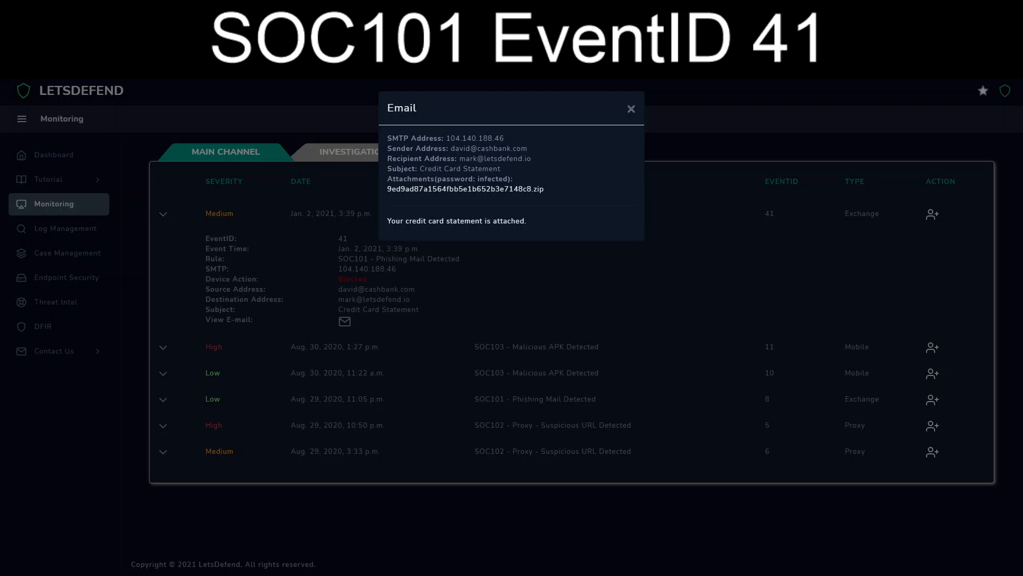
click(631, 108)
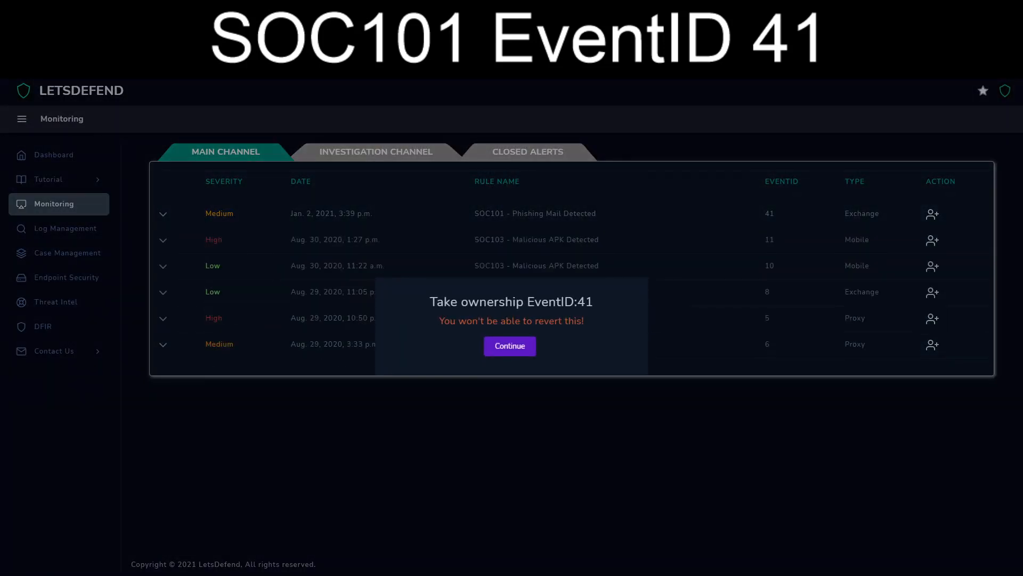
click(511, 346)
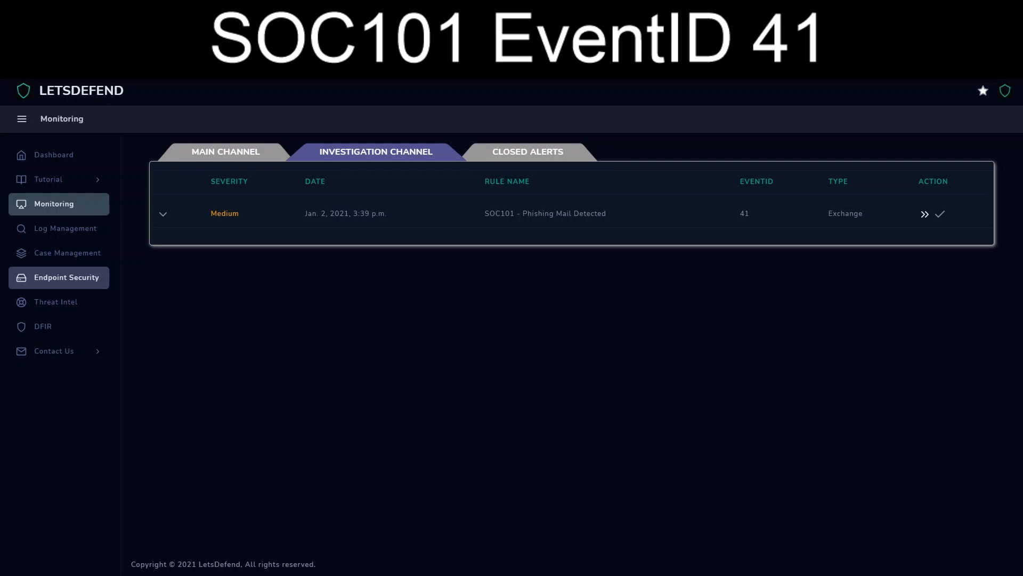
Step: Open Endpoint Security and check the MarkPRD host's process list and network connections
click(66, 277)
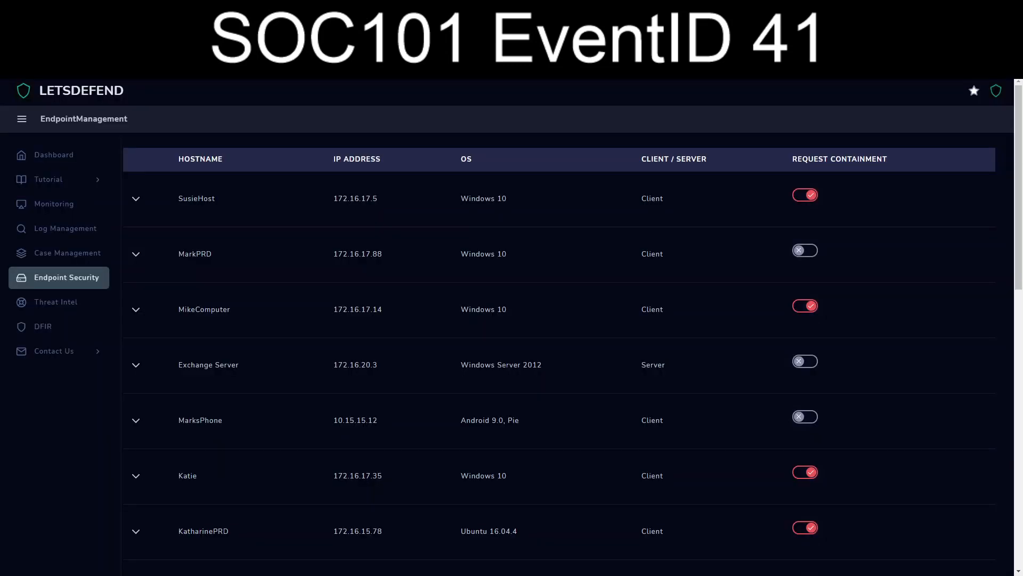
click(136, 255)
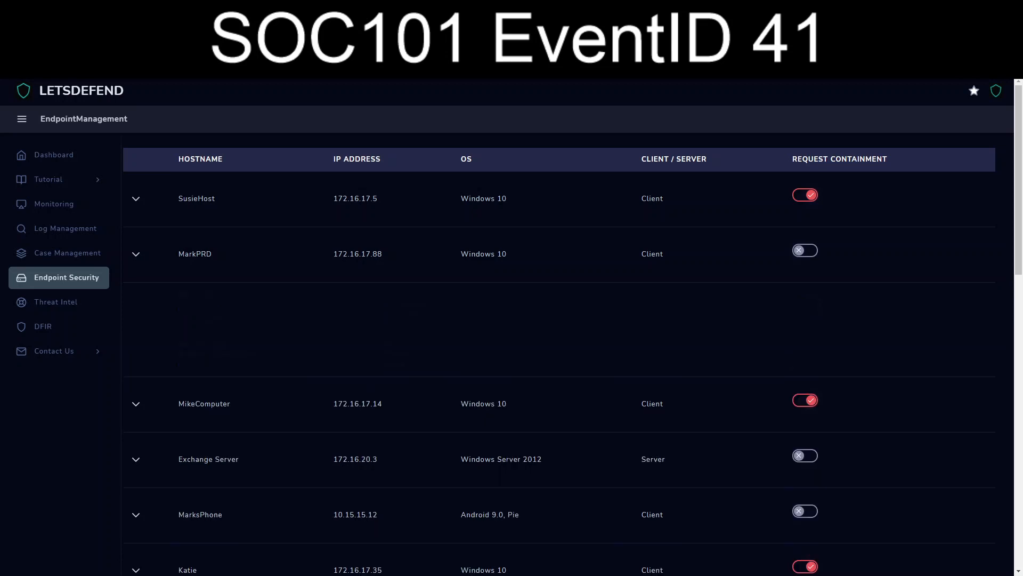
click(395, 364)
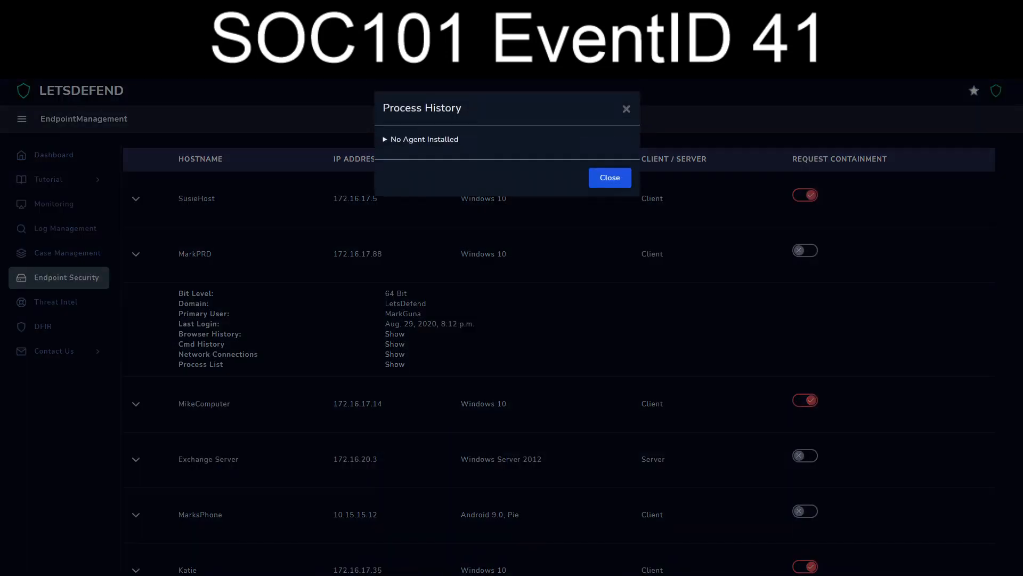
click(609, 178)
click(395, 354)
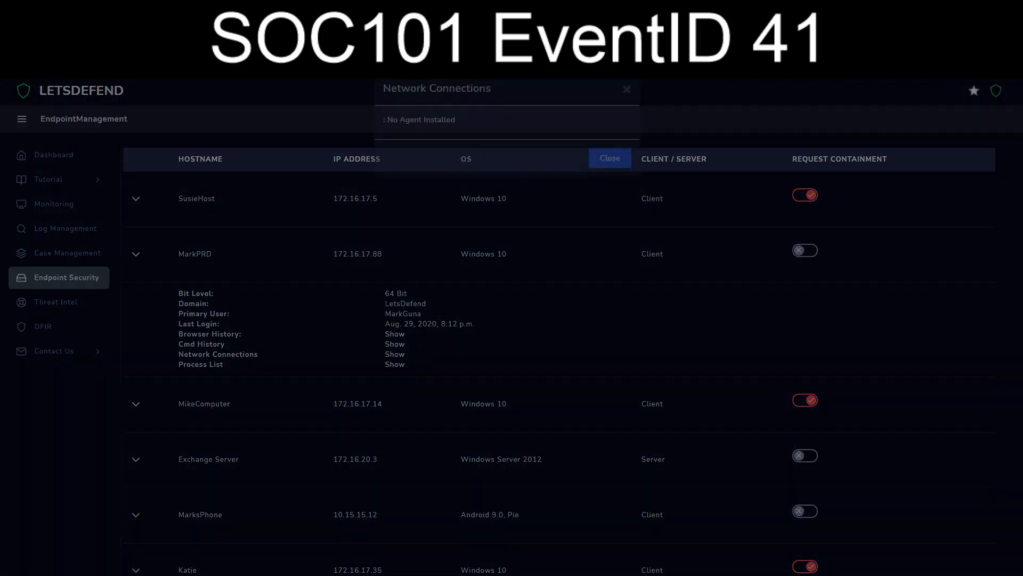
click(609, 177)
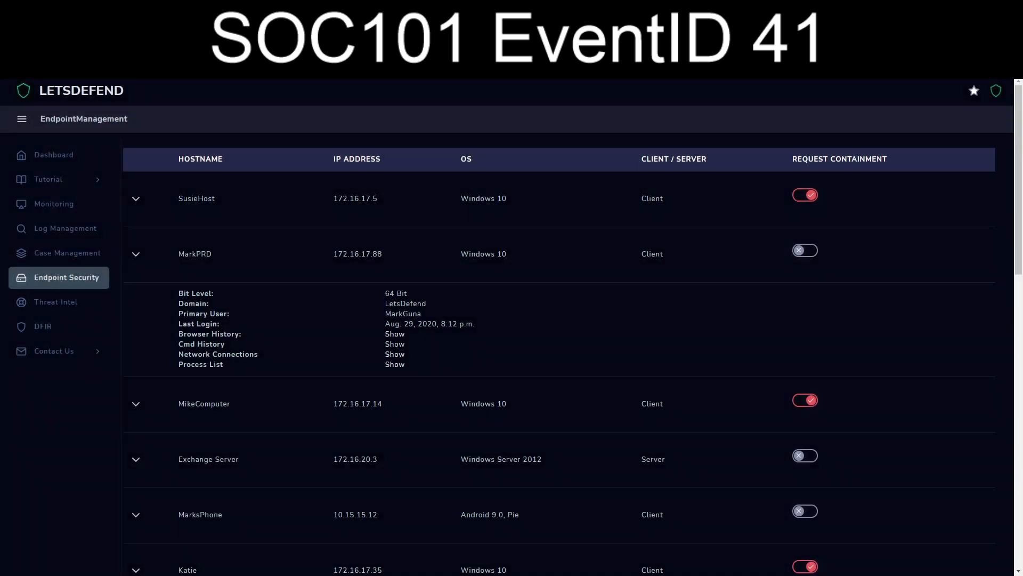
Step: Check MarkPRD's command history and browser history, and look through the remaining endpoints in the host list
click(395, 344)
click(609, 177)
click(395, 333)
click(609, 176)
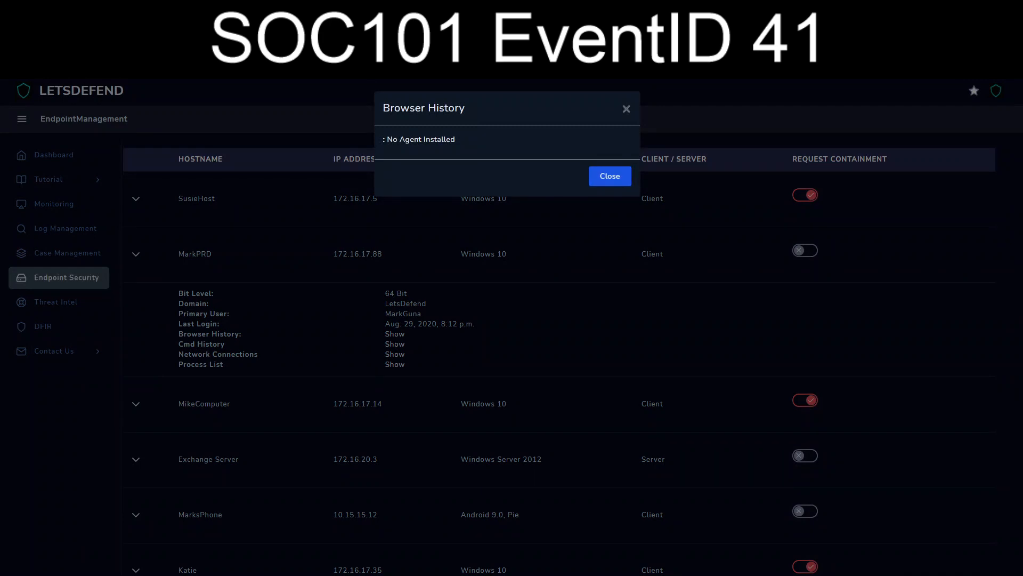
scroll(560, 357, down, 1)
scroll(560, 357, down, 3)
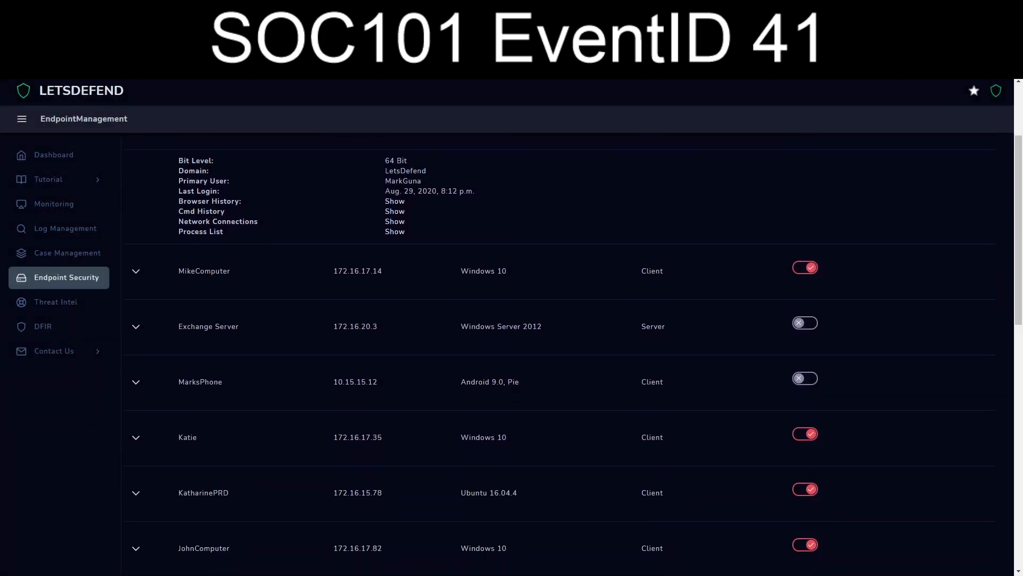
scroll(570, 354, down, 7)
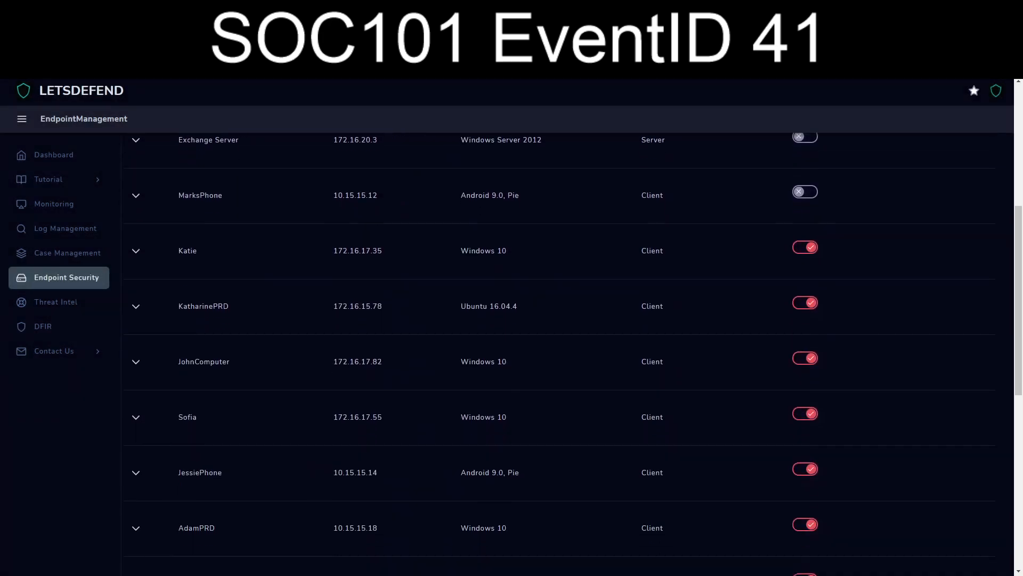
scroll(570, 355, down, 3)
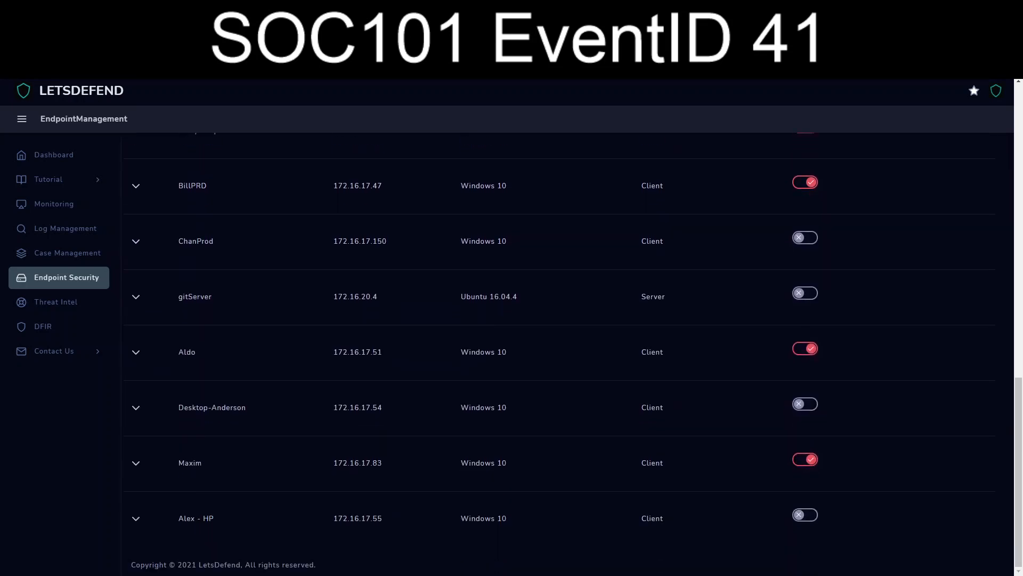
scroll(571, 355, up, 13)
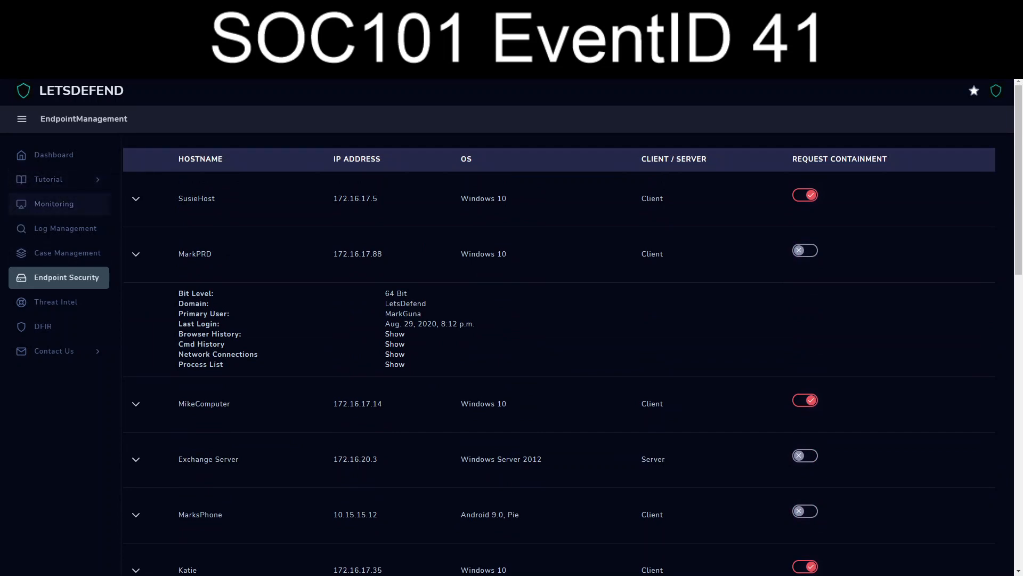
Step: Return to the investigation channel in Monitoring and create a case for EventID 41
click(54, 204)
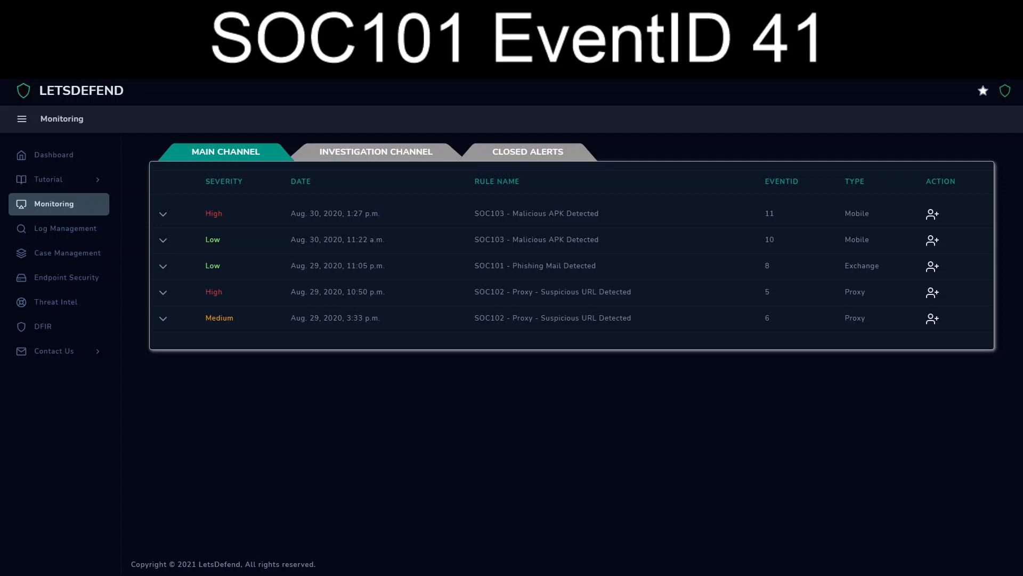
click(376, 152)
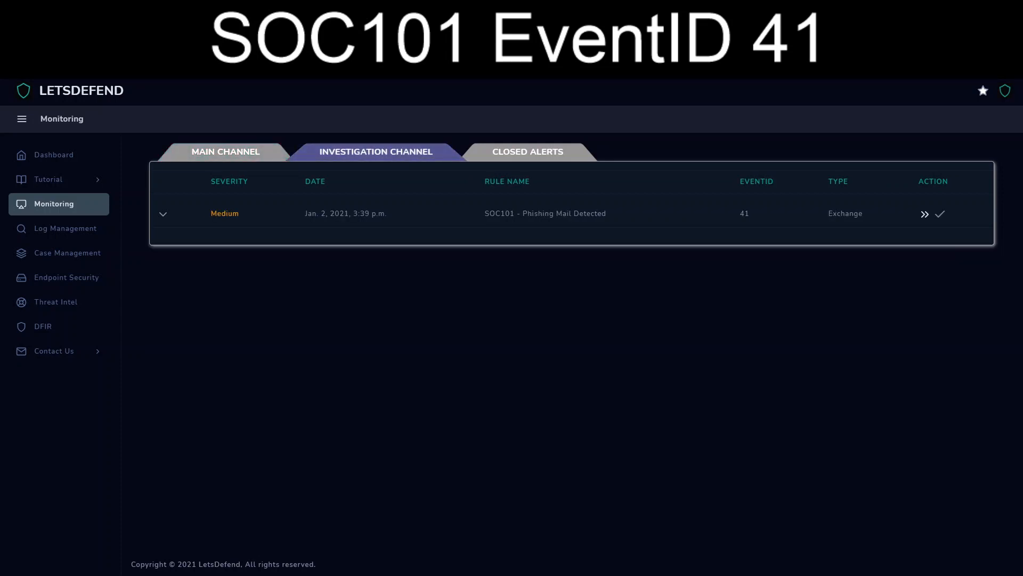
click(925, 214)
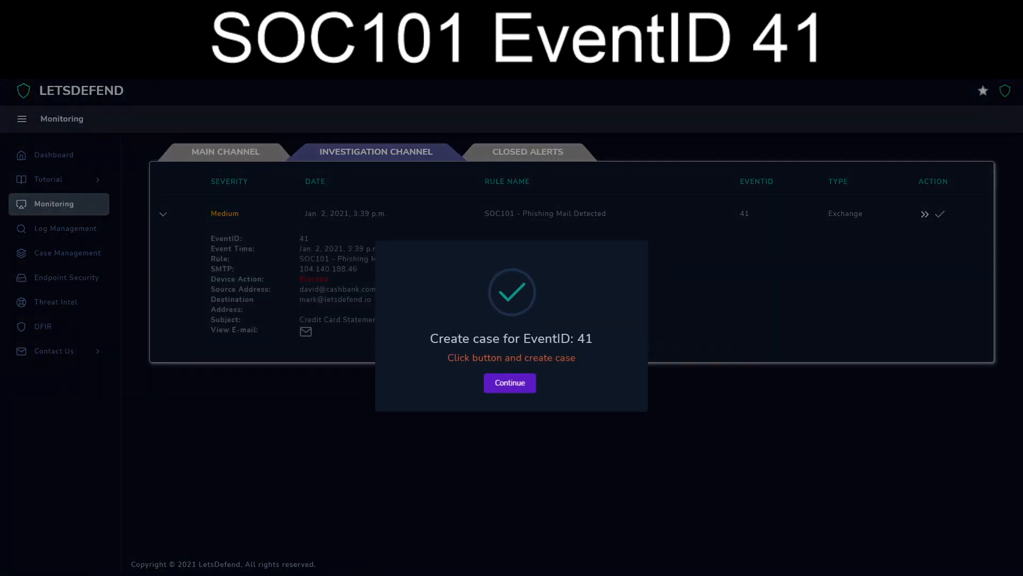
click(510, 383)
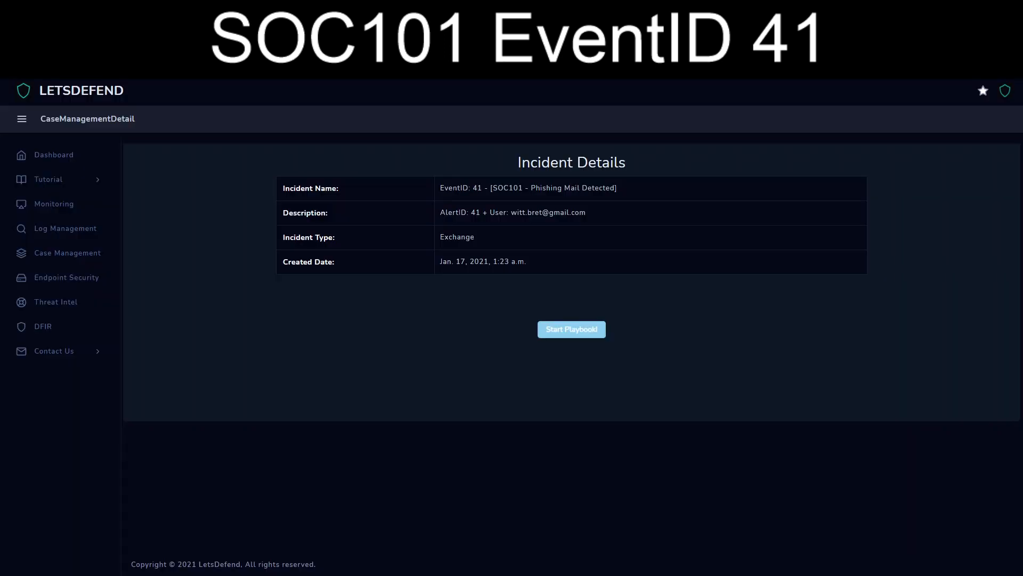
Step: Start the phishing playbook, pass the Parse Email stage, and answer Yes to the email containing attachments or URLs
click(571, 329)
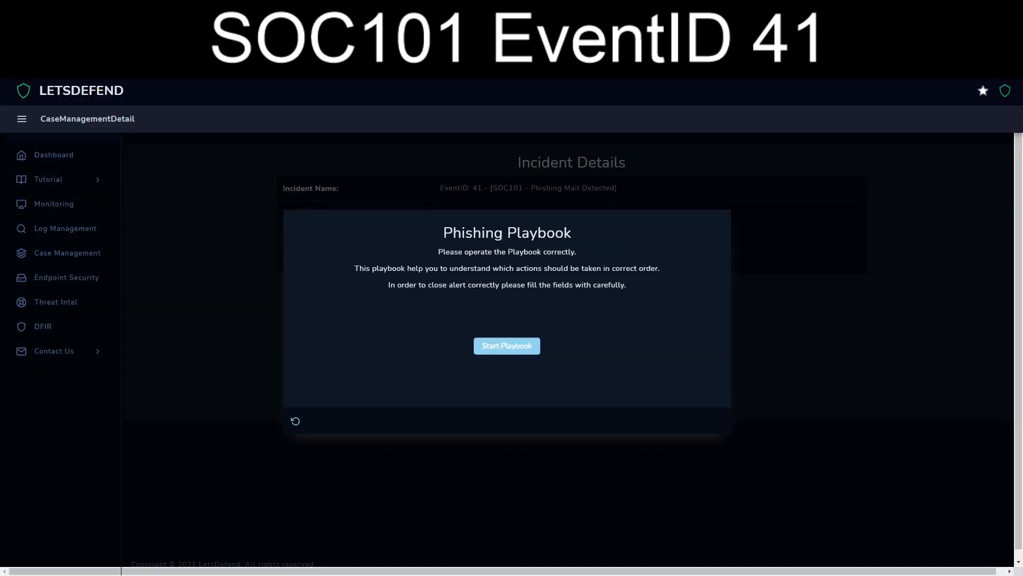
click(507, 346)
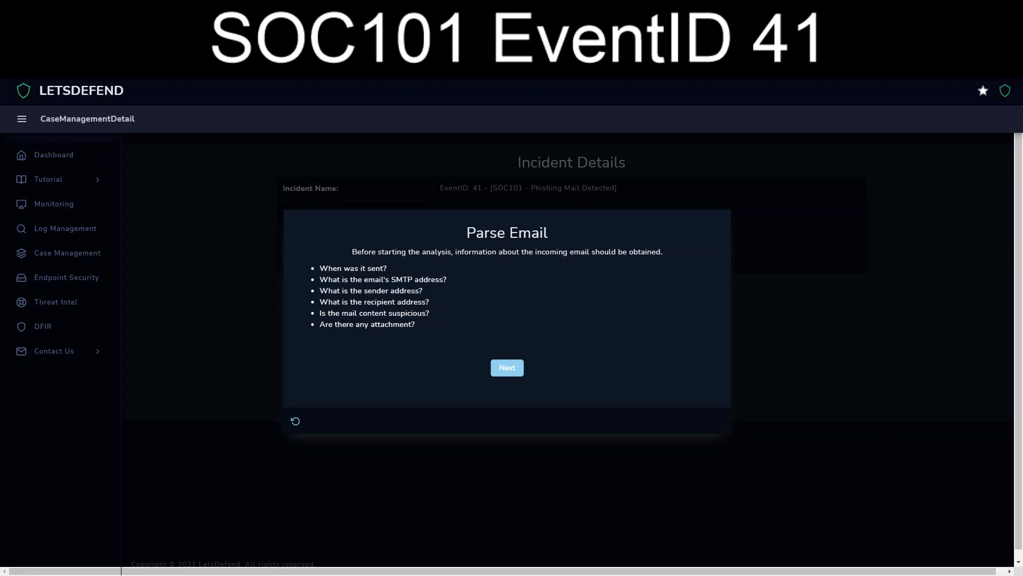
click(506, 367)
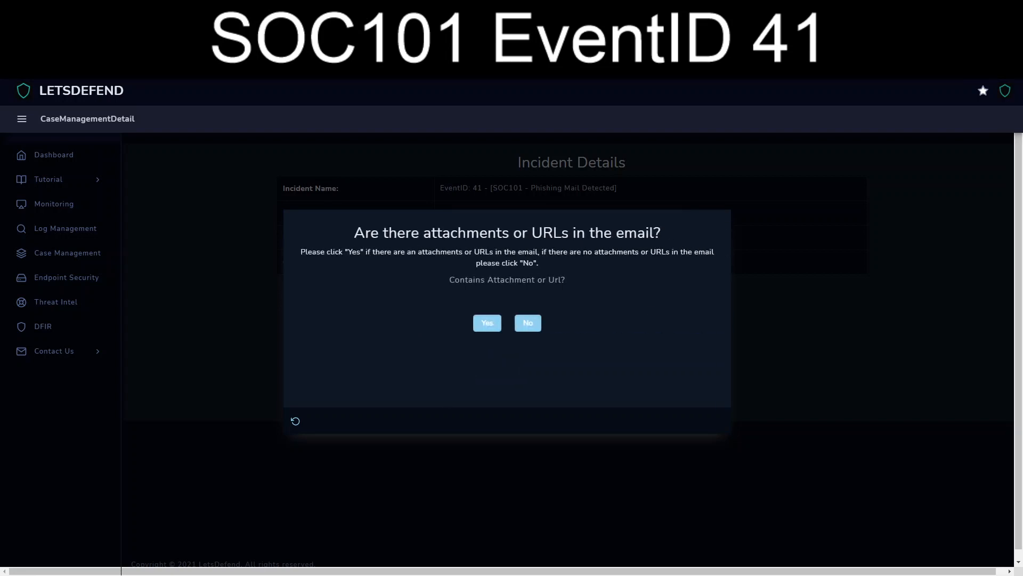
click(487, 323)
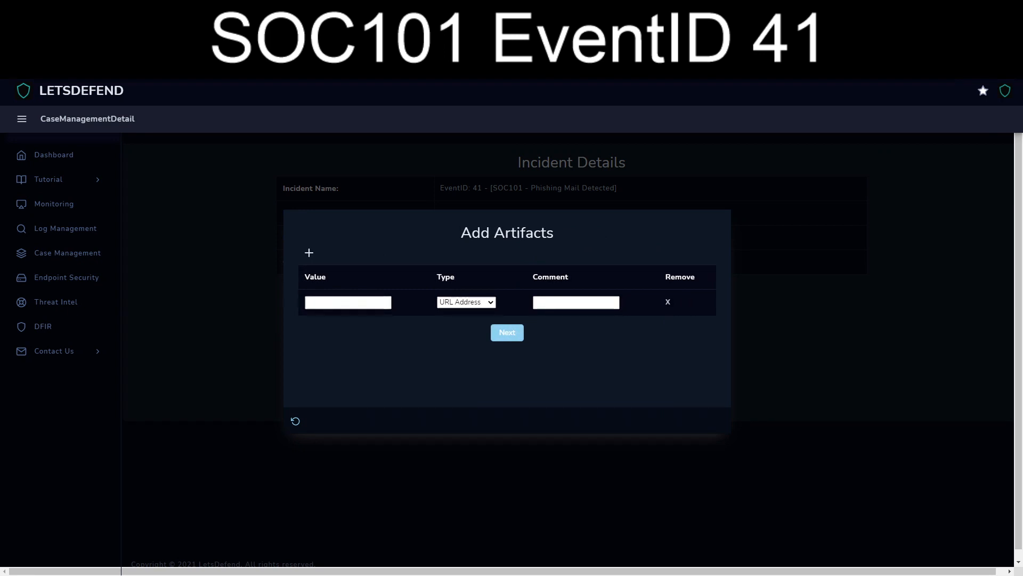
Step: Add three more artifact rows and set the first artifact's type to MD5 Hash with the comment "attachment"
triple_click(308, 253)
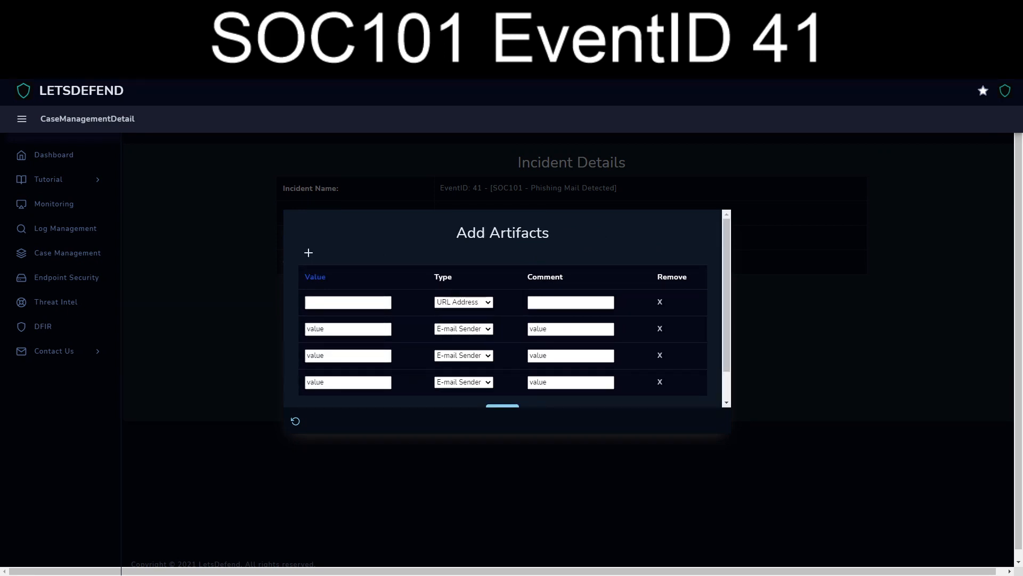
click(454, 342)
click(571, 302)
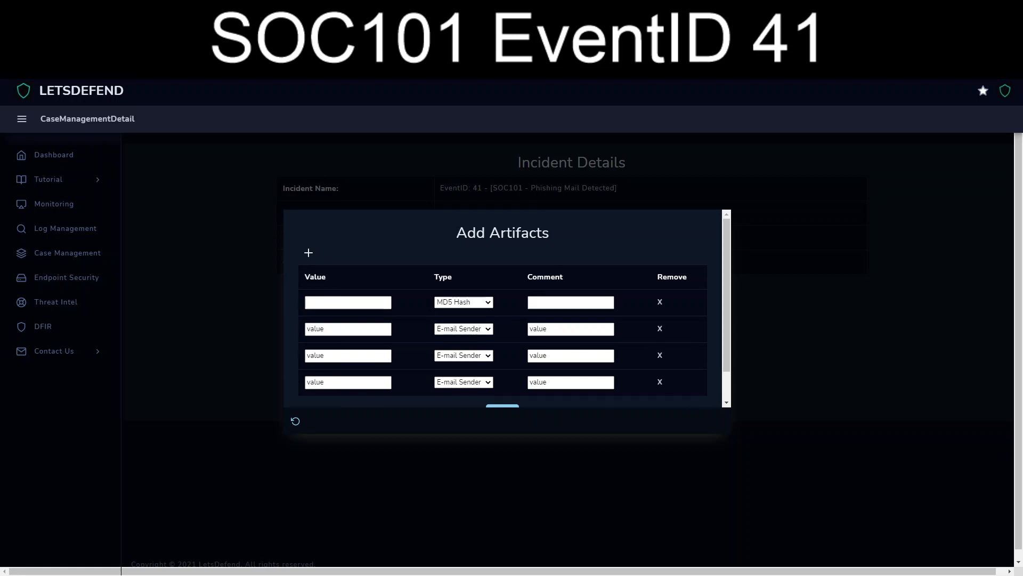
text(malware)
key(BackSpace)
key(BackSpace)
key(BackSpace)
key(BackSpace)
key(BackSpace)
key(BackSpace)
key(BackSpace)
text(attachment)
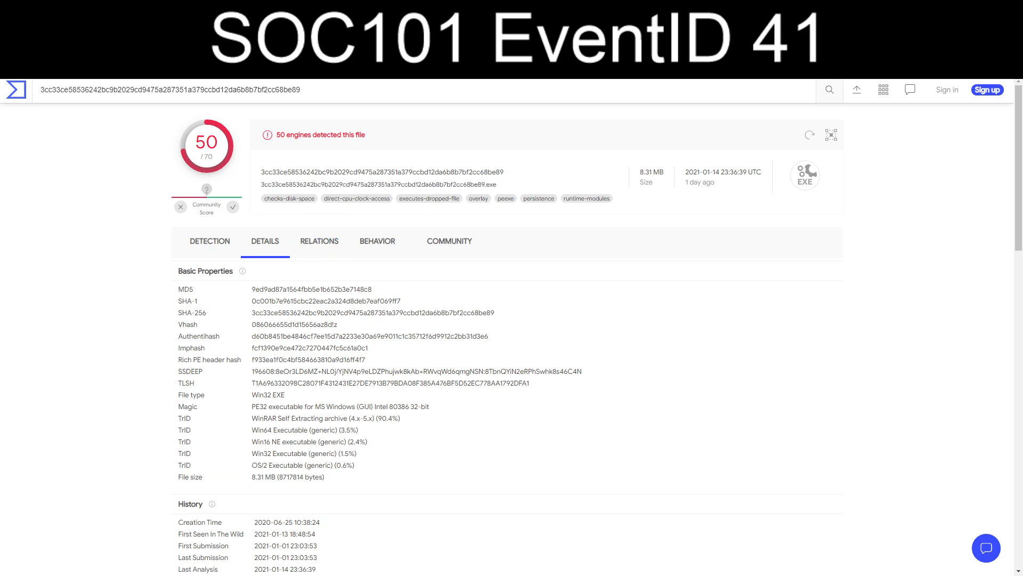
Step: Copy the MD5 hash 9ed9ad87a1564fbb5e1b652b3e7148c8 from the VirusTotal file details into the first artifact's value in LetsDefend
double_click(312, 289)
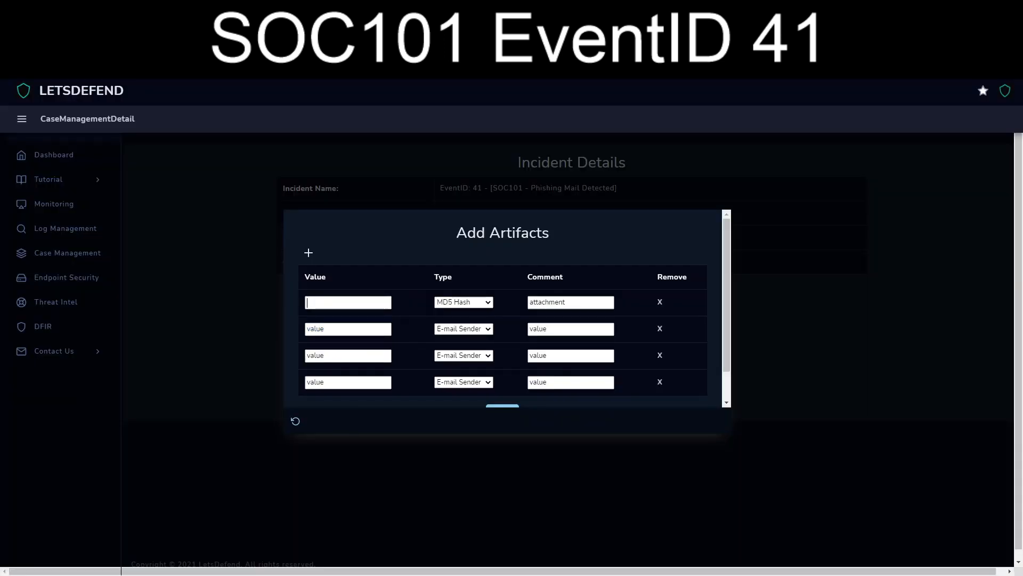
text(9ed9ad87a1564fbb5e1b652b3e7148c8)
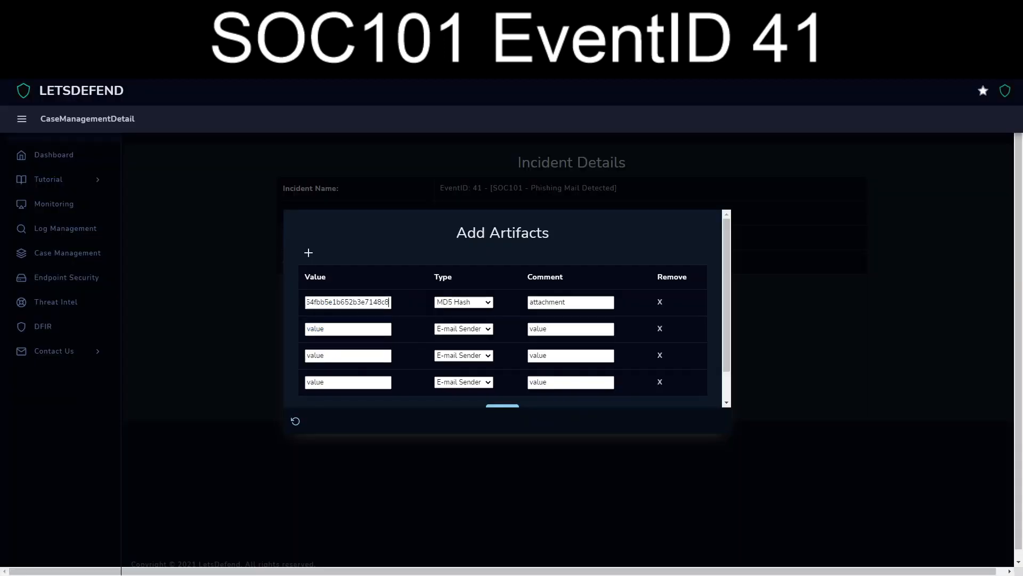
key(Tab)
Step: Set the second artifact to IP Address with value 104.140.188.46 and the third artifact's type to E-mail Domain
click(464, 329)
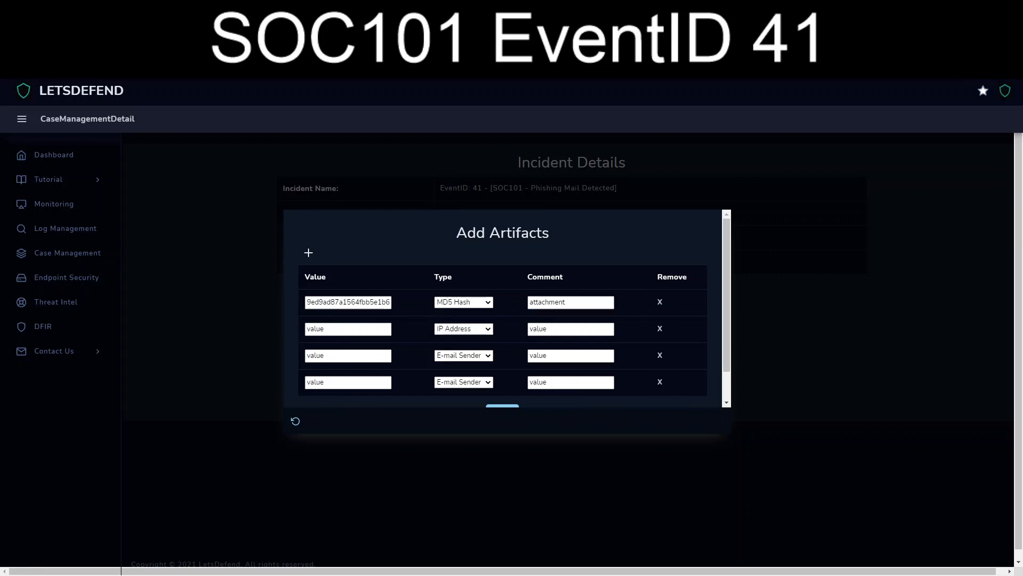
click(461, 377)
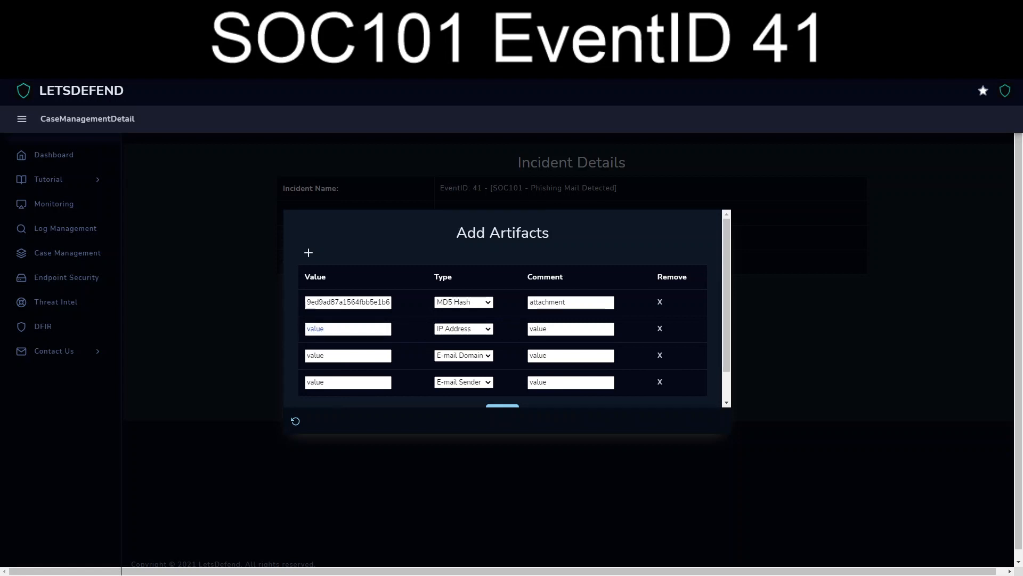
text(104.140.188.46)
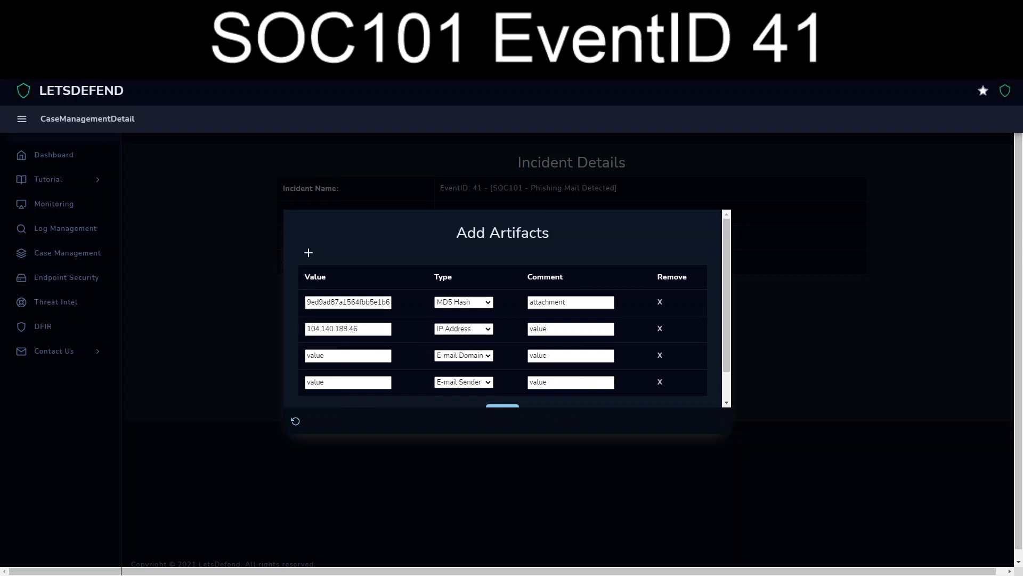
Step: Enter cashbank.com as the E-mail Domain artifact's value and the sender's email address as the E-mail Sender artifact's value
double_click(316, 355)
key(ctrl+v)
double_click(315, 382)
key(ctrl+v)
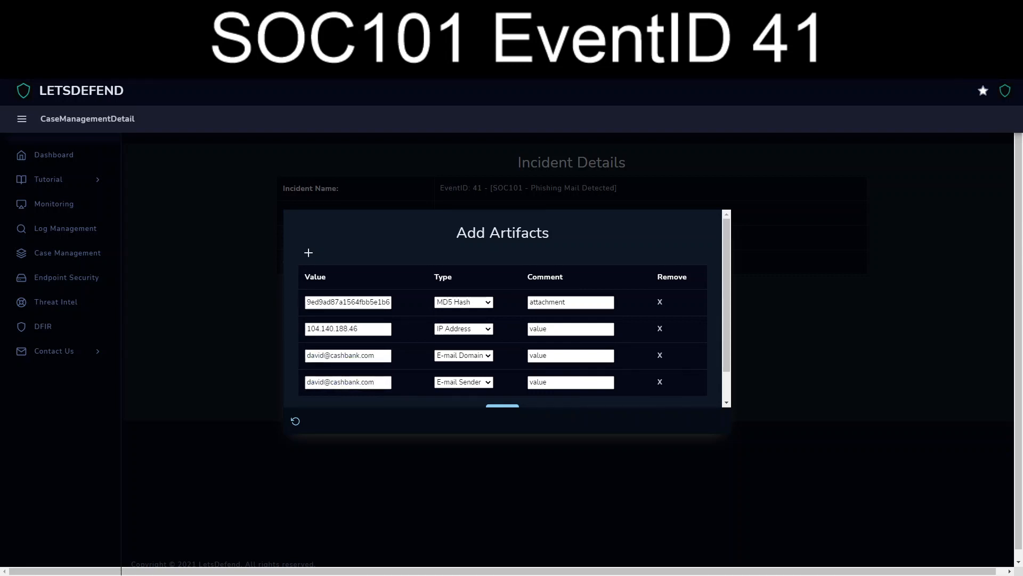
click(331, 355)
key(BackSpace)
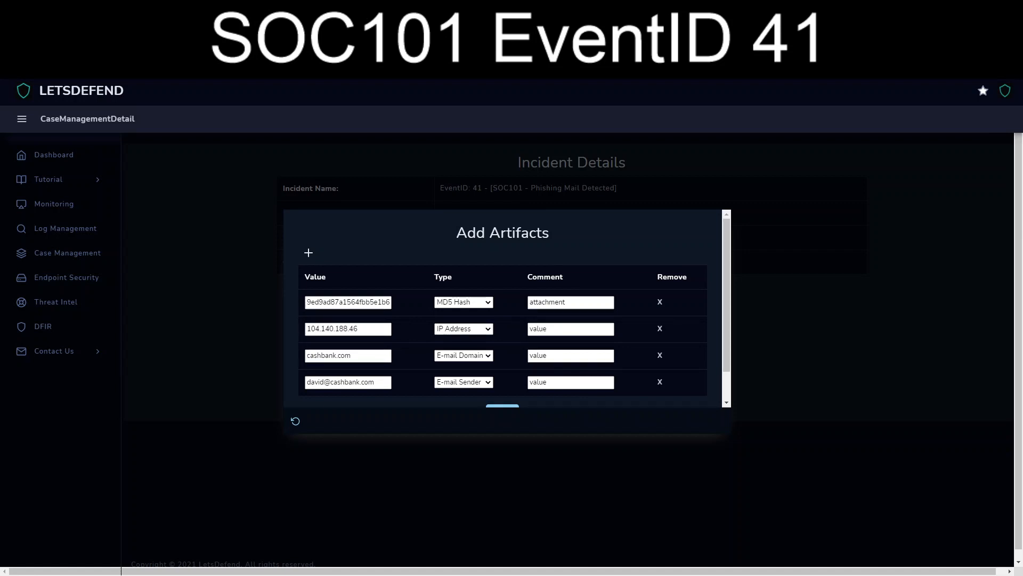
Step: Comment the IP, domain and sender artifacts as "SMTP IP", "Email Domain" and "Email Sender" respectively
drag(550, 328, 488, 330)
text(SM)
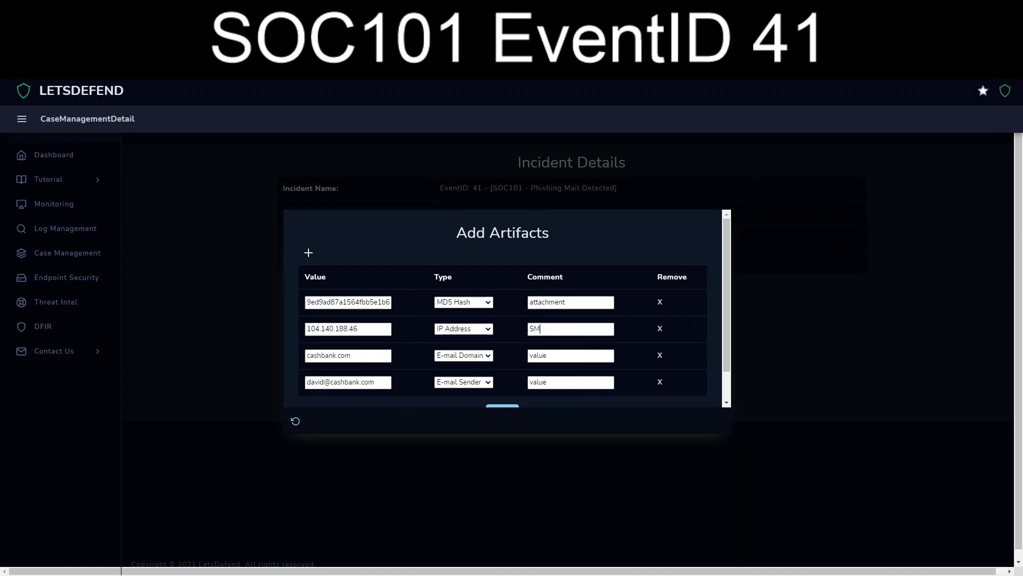
text(TP IP)
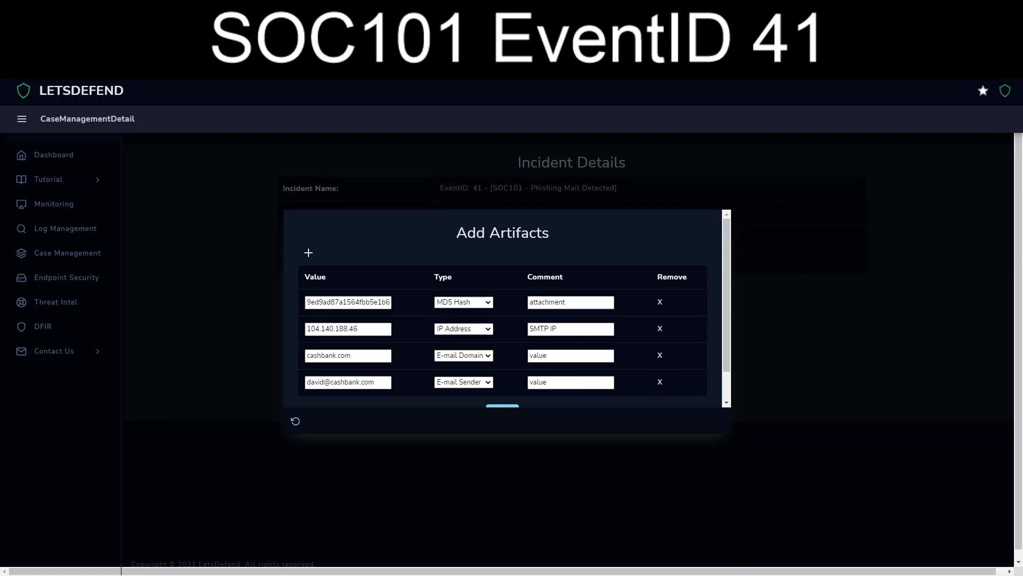
drag(550, 355, 488, 356)
text(Email Domain)
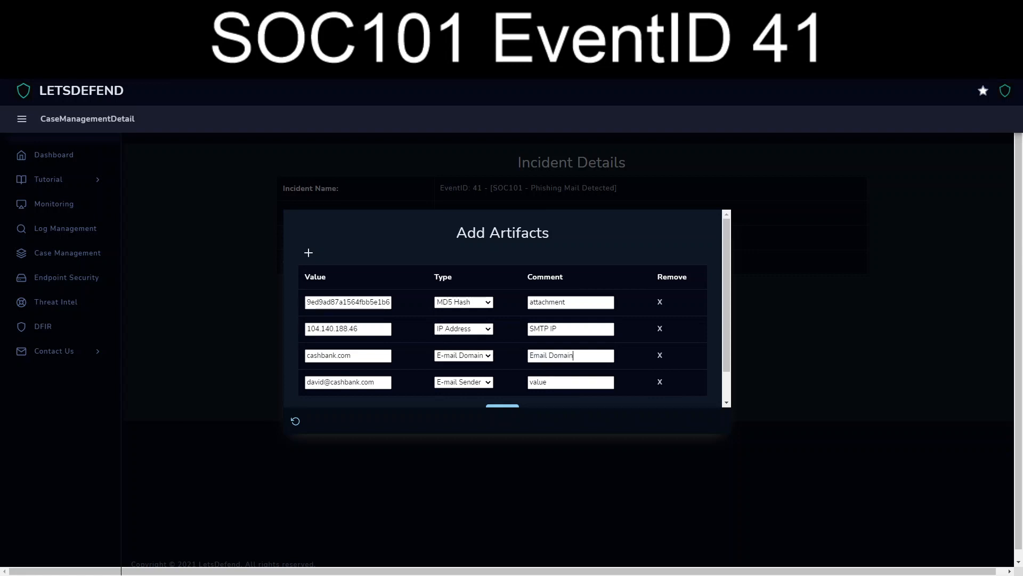
drag(551, 382, 484, 382)
text(Email Sender)
Step: Switch to the Hybrid Analysis report and locate the bild.exe URL in the process tree's PowerShell command
key(ctrl+Tab)
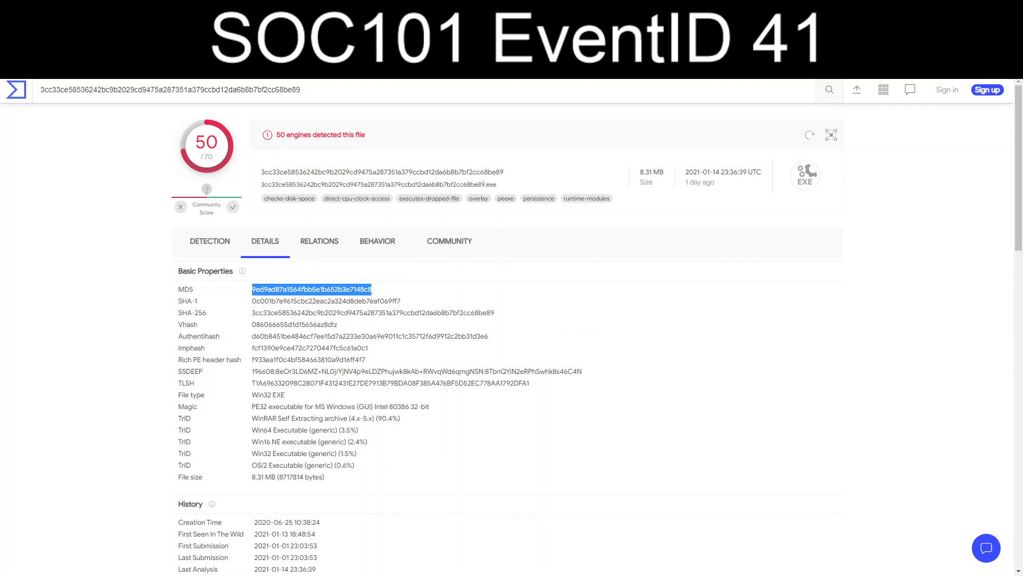
key(ctrl+Tab)
scroll(421, 320, down, 10)
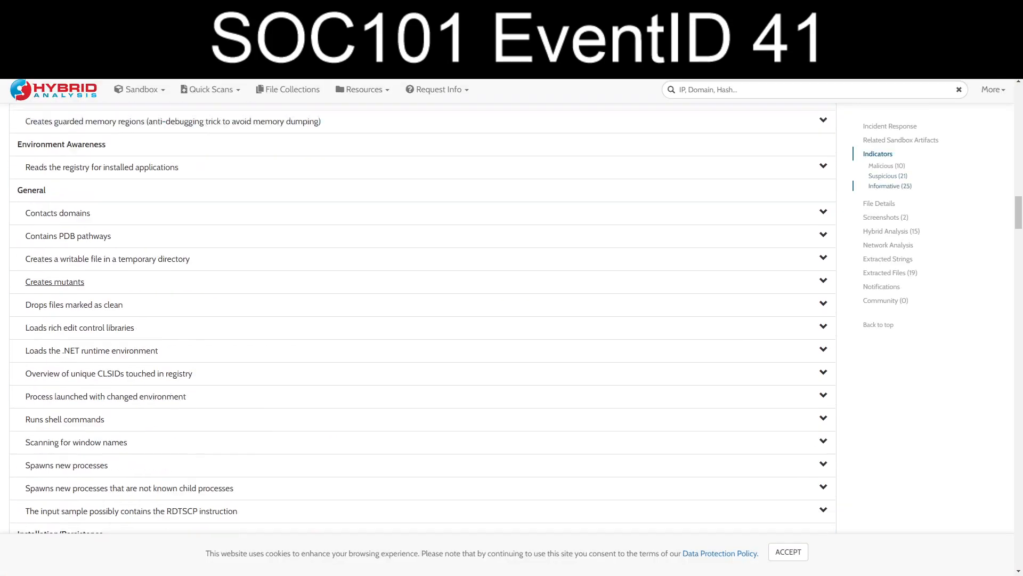
scroll(421, 319, down, 15)
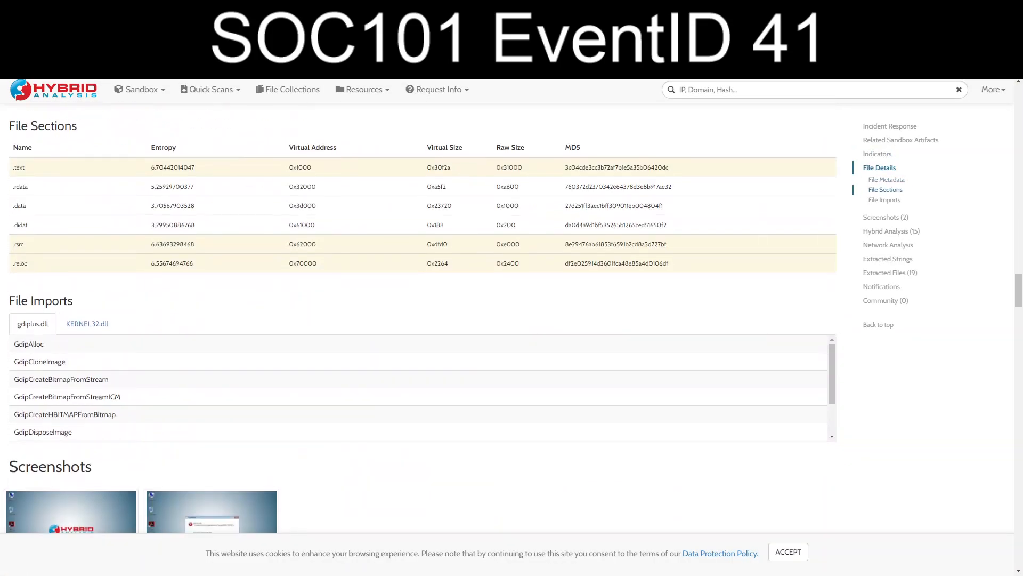
scroll(421, 320, down, 8)
scroll(422, 320, up, 6)
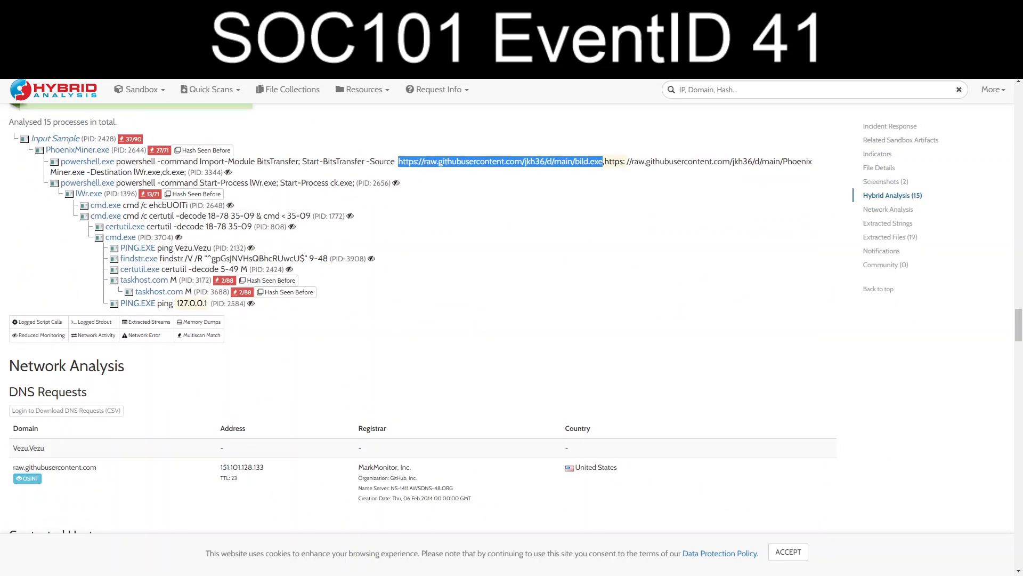
click(501, 162)
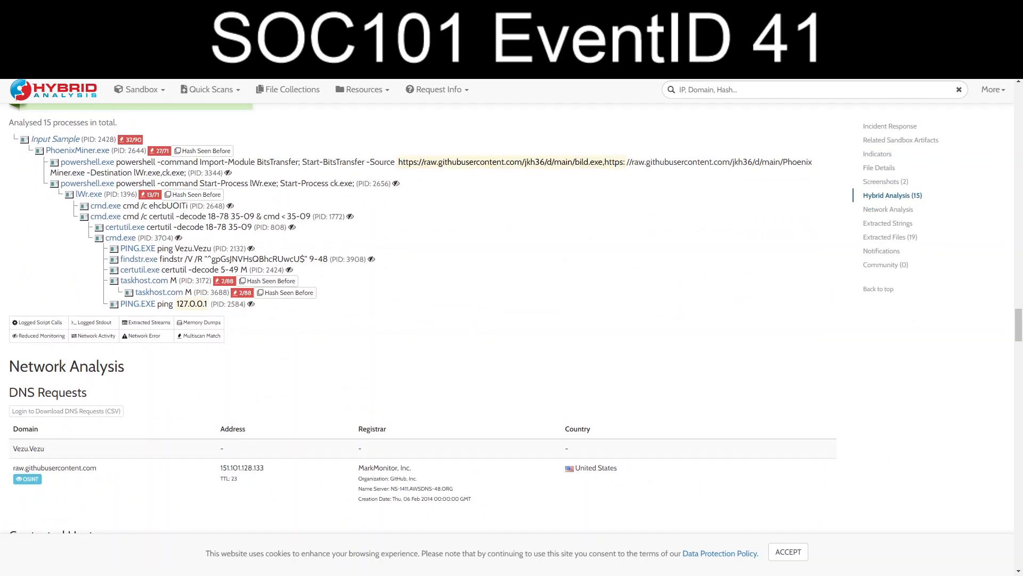